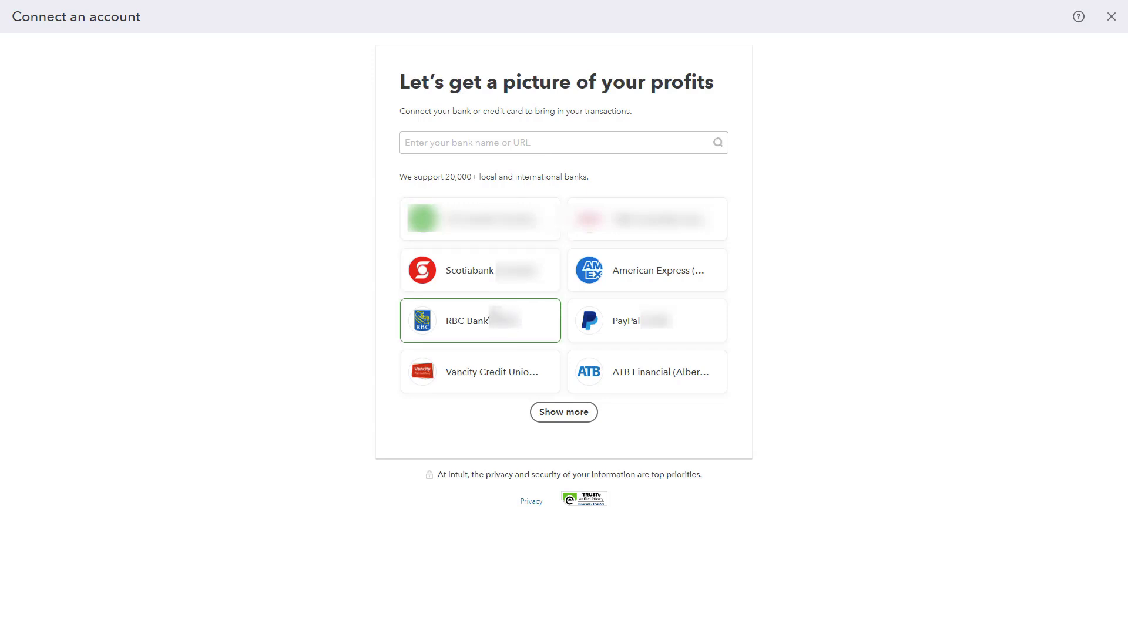
Step: Choose RBC Bank as the bank account to connect
{"action": "left_click", "coordinate": [493, 320]}
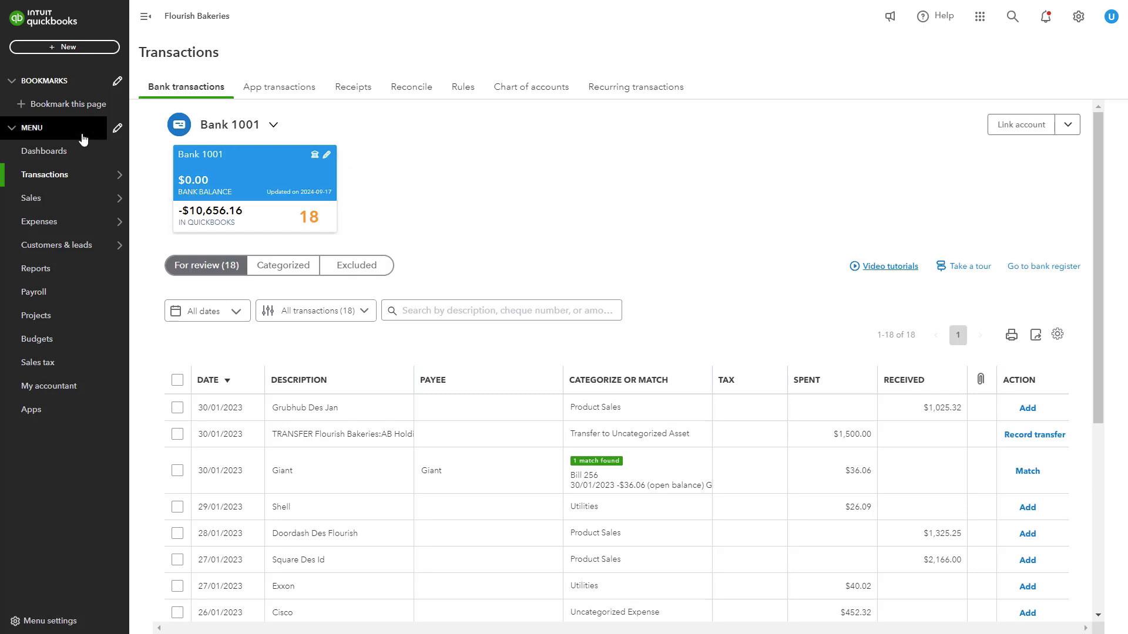
Step: Visit the dashboard and go from there to the bank transactions page
{"action": "left_click", "coordinate": [63, 157]}
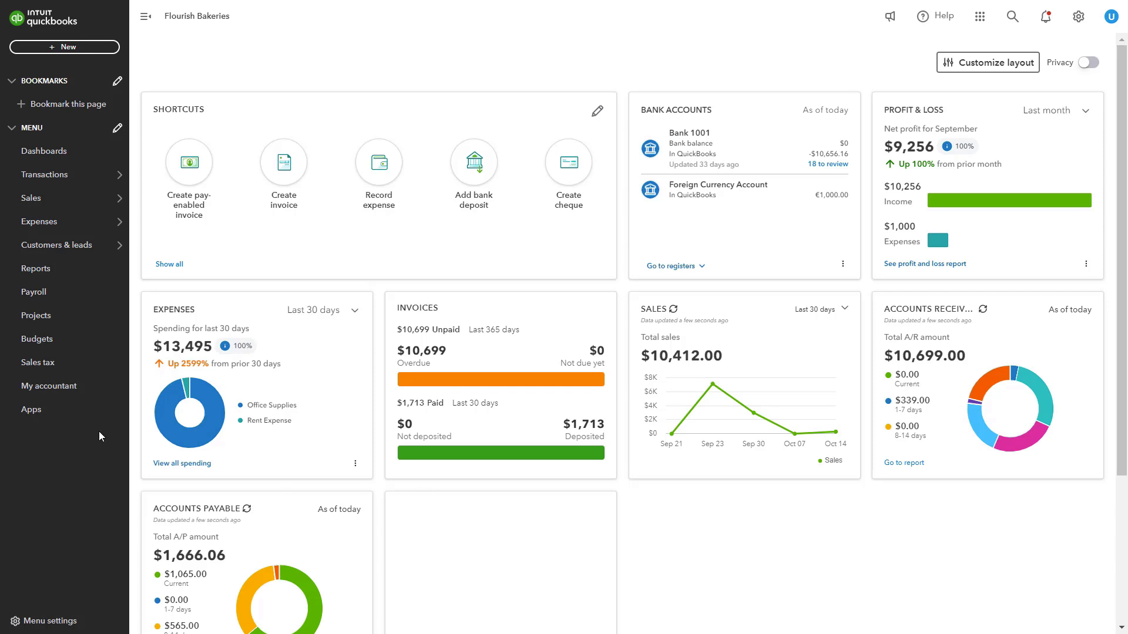
{"action": "mouse_move", "coordinate": [76, 175]}
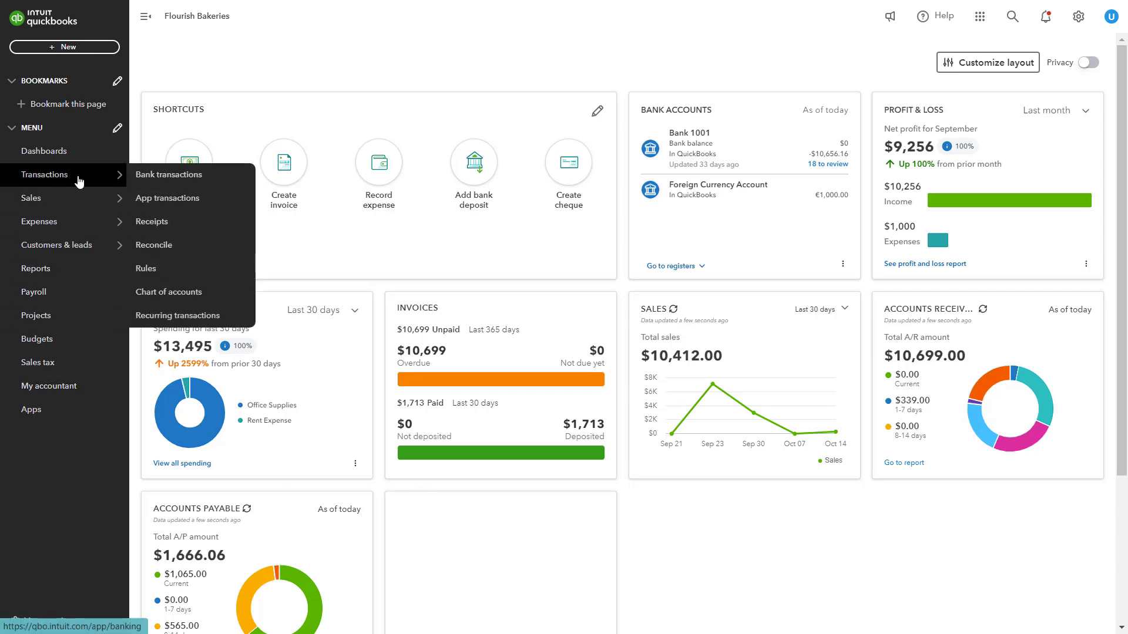
{"action": "left_click", "coordinate": [135, 176]}
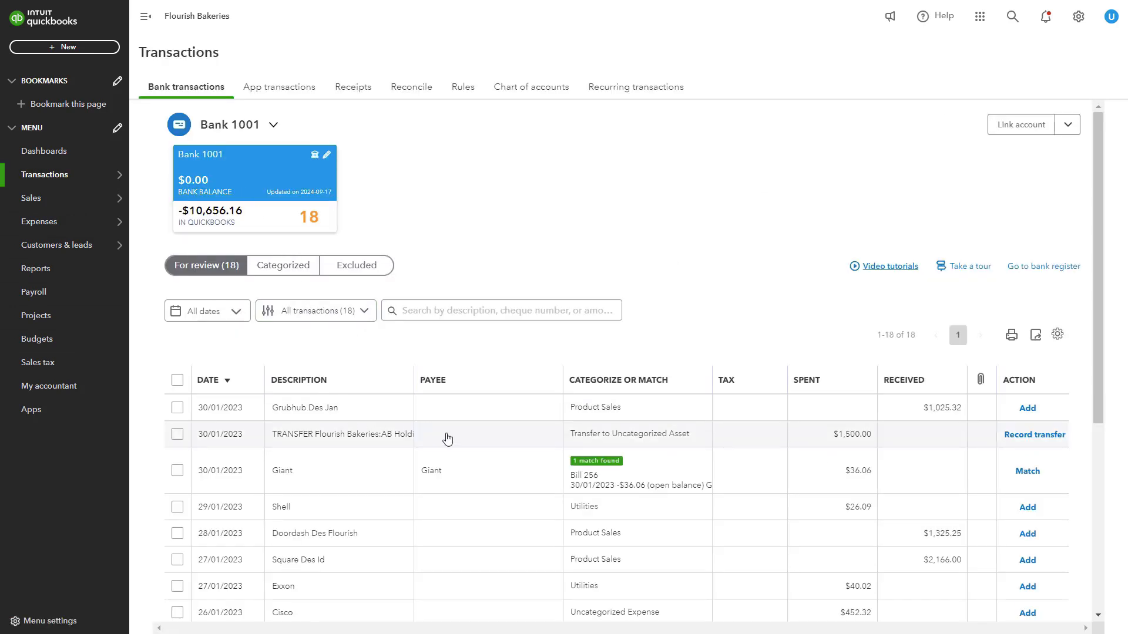
Step: Look through the Bank 1001 transactions waiting for review, including their categories, matches and amounts
{"action": "scroll", "coordinate": [463, 467], "scroll_direction": "down", "scroll_amount": 1}
{"action": "scroll", "coordinate": [499, 460], "scroll_direction": "down", "scroll_amount": 1}
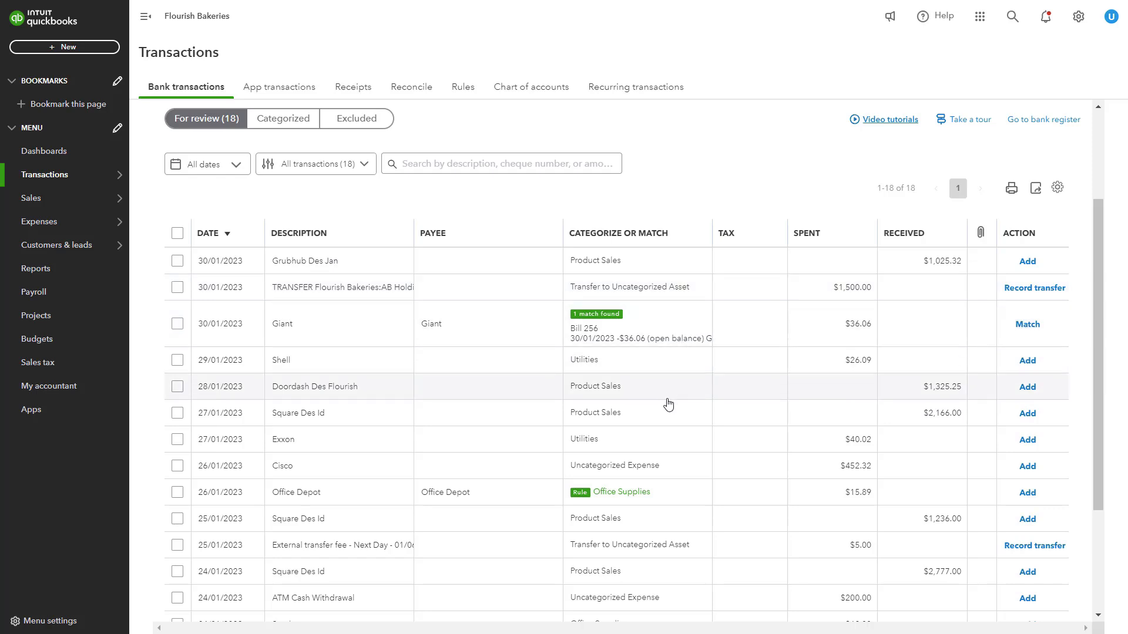
{"action": "scroll", "coordinate": [670, 428], "scroll_direction": "down", "scroll_amount": 1}
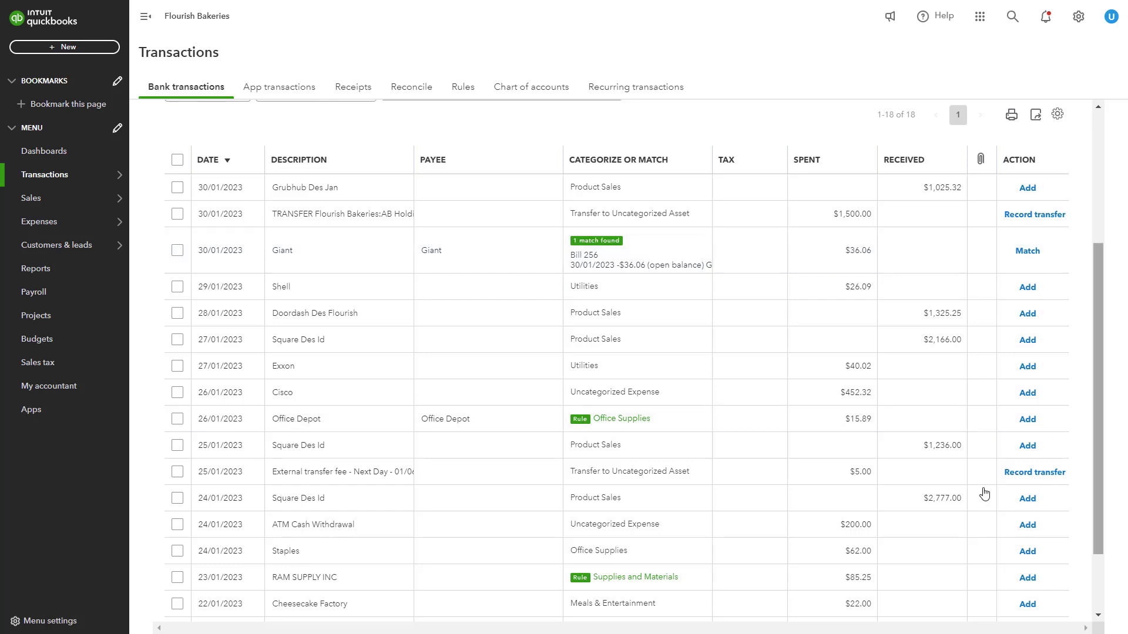
{"action": "scroll", "coordinate": [840, 382], "scroll_direction": "down", "scroll_amount": 2}
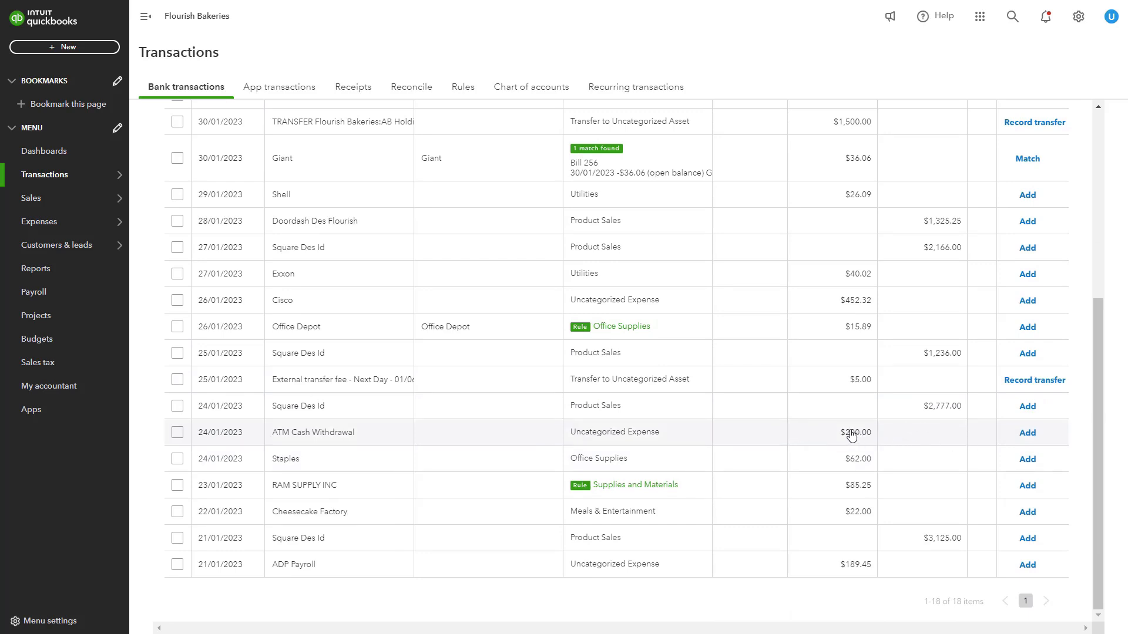
{"action": "scroll", "coordinate": [845, 433], "scroll_direction": "up", "scroll_amount": 3}
{"action": "scroll", "coordinate": [846, 434], "scroll_direction": "up", "scroll_amount": 3}
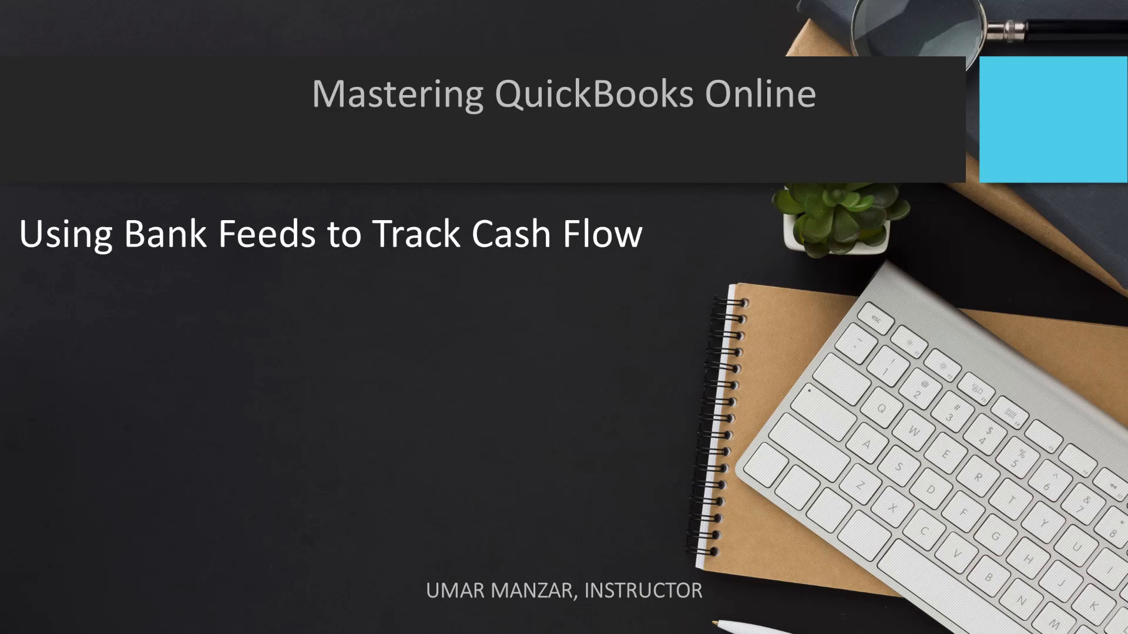
{"action": "key", "text": "Right"}
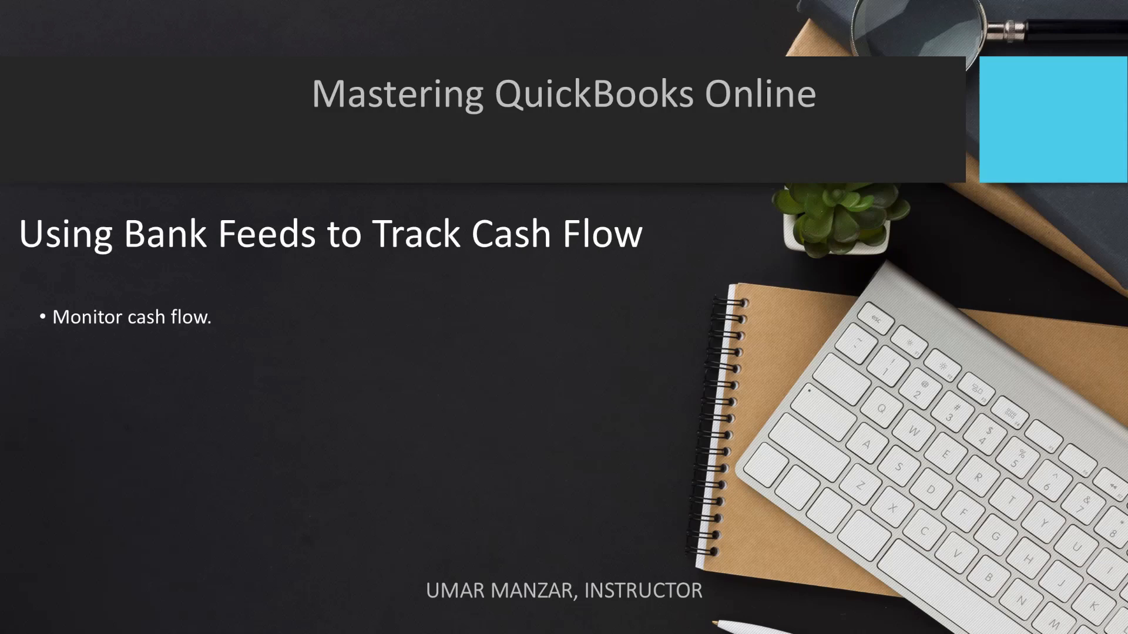
{"action": "key", "text": "Right"}
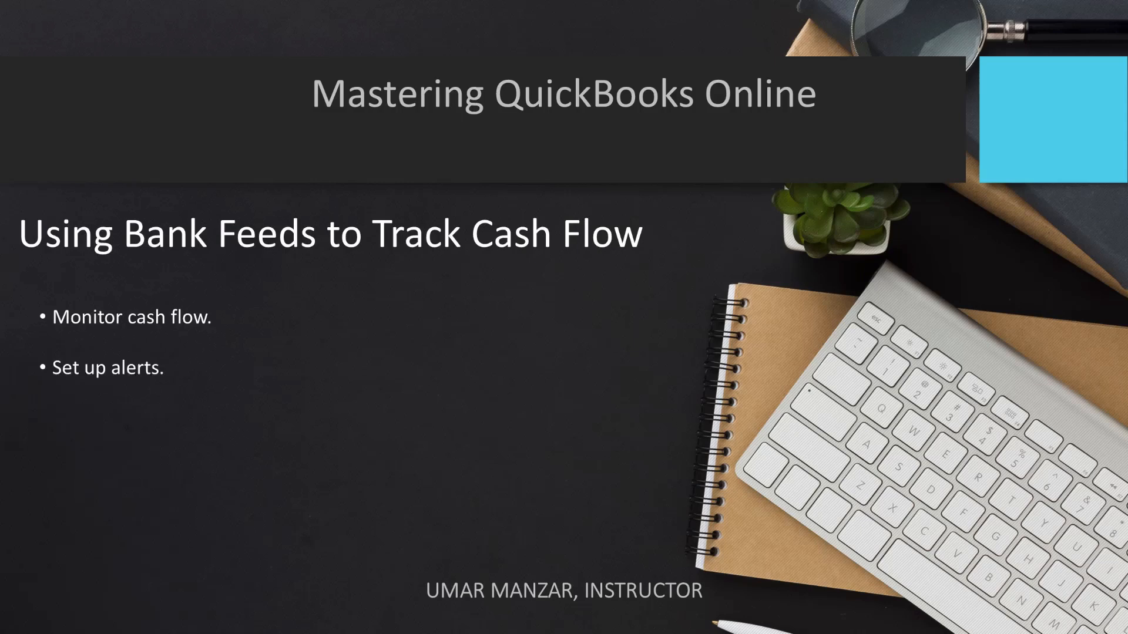
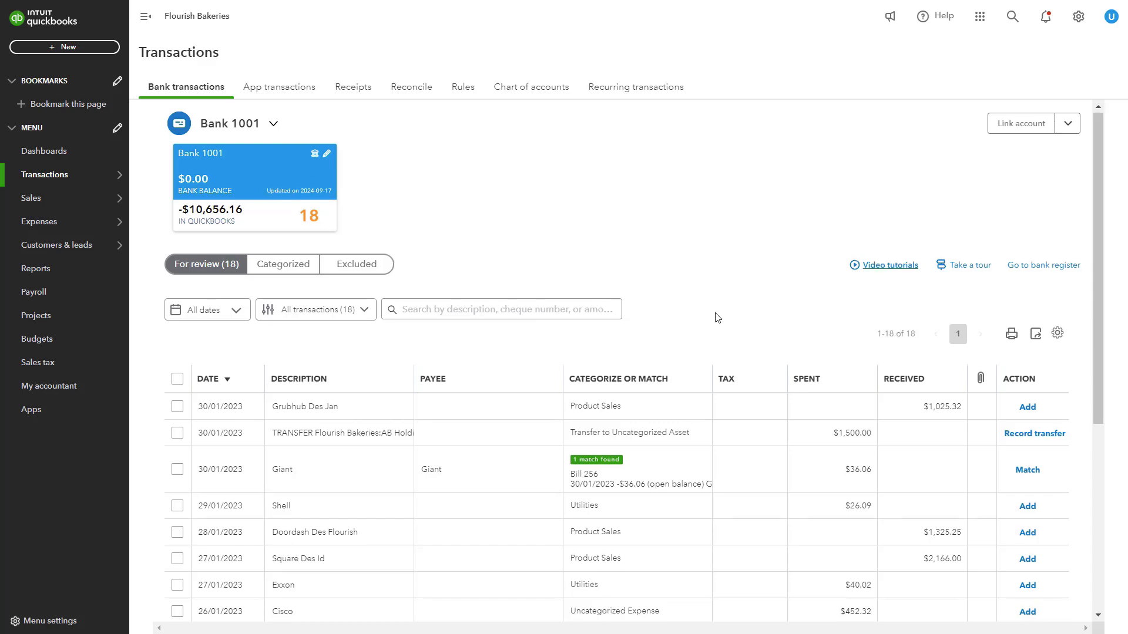
Step: Import bank transactions by uploading them from a file and finish the completed import
{"action": "scroll", "coordinate": [717, 317], "scroll_direction": "down", "scroll_amount": 4}
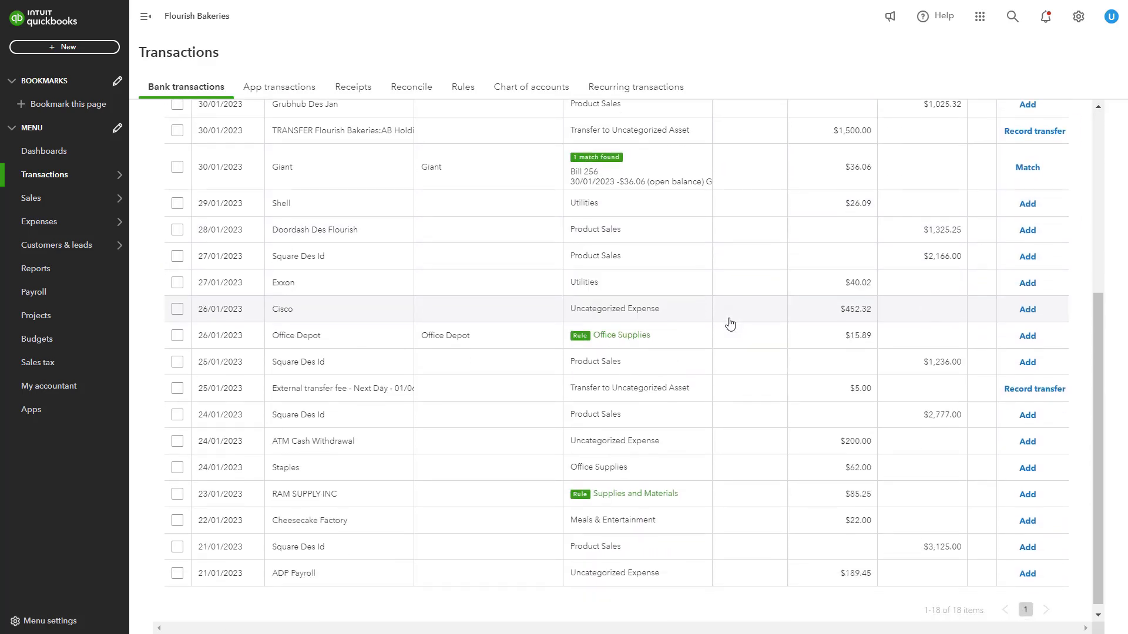
{"action": "scroll", "coordinate": [729, 322], "scroll_direction": "up", "scroll_amount": 5}
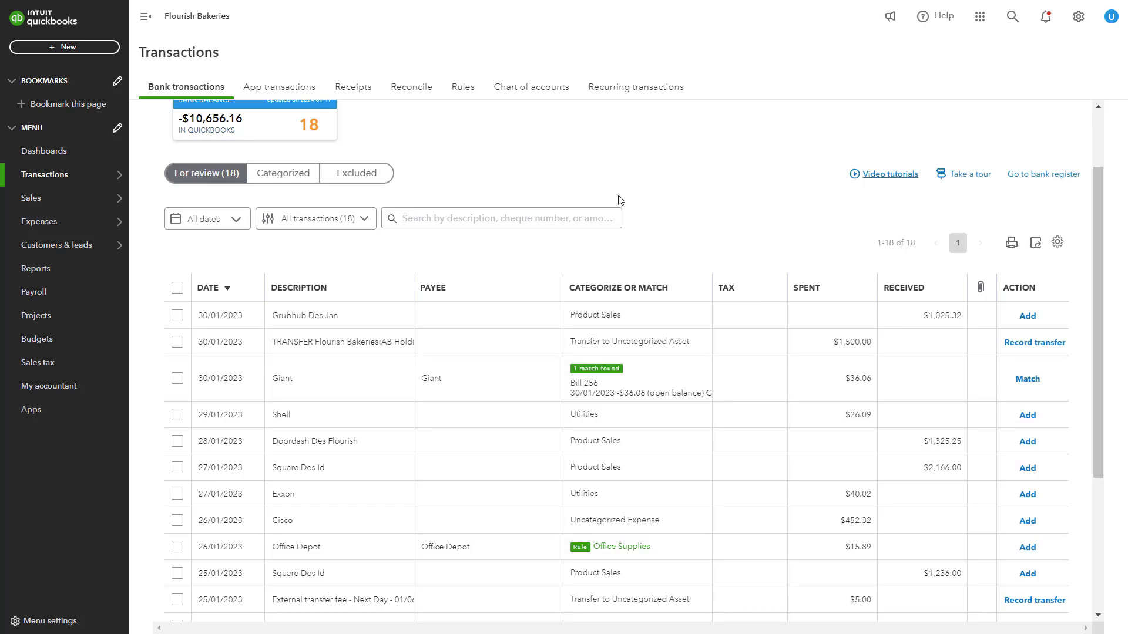
{"action": "scroll", "coordinate": [744, 221], "scroll_direction": "up", "scroll_amount": 1}
{"action": "scroll", "coordinate": [745, 221], "scroll_direction": "up", "scroll_amount": 1}
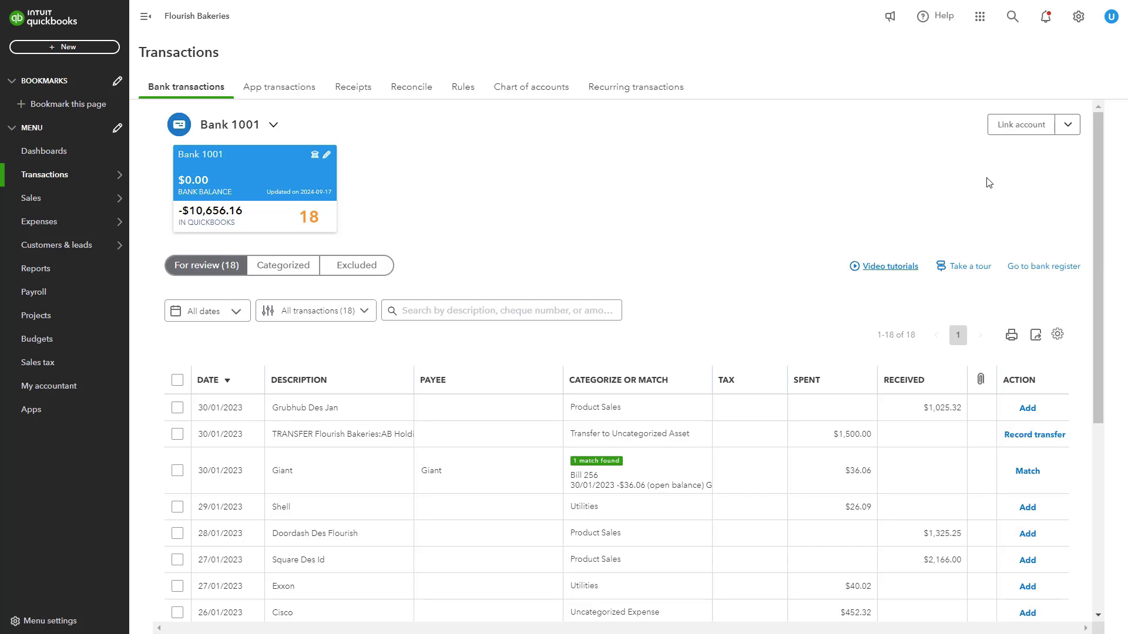
{"action": "left_click", "coordinate": [1068, 133]}
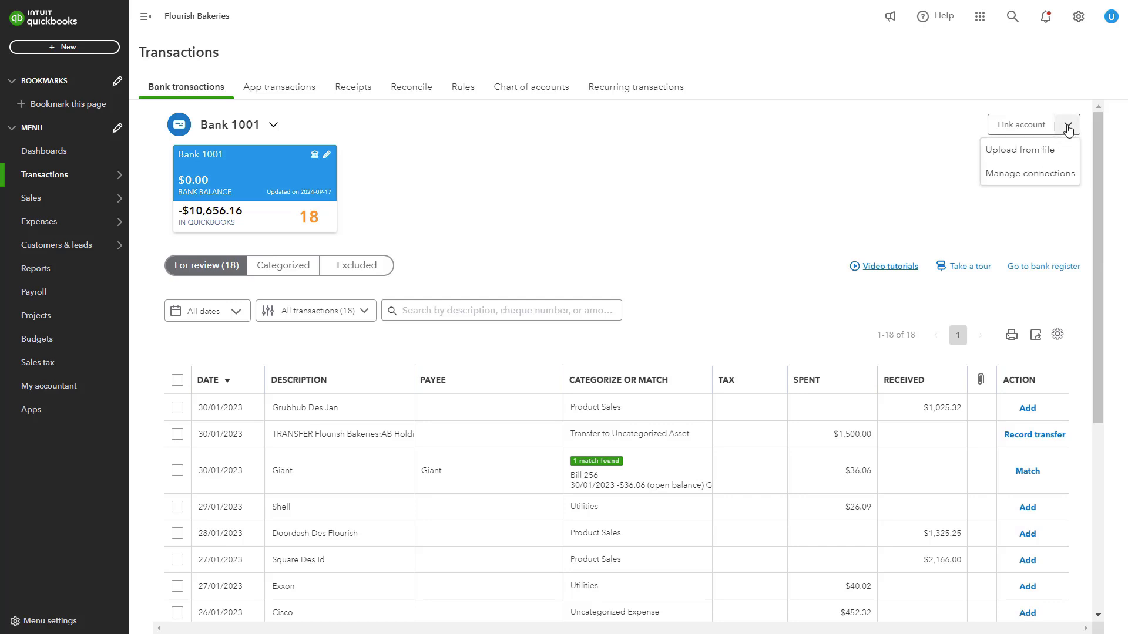
{"action": "left_click", "coordinate": [1029, 154]}
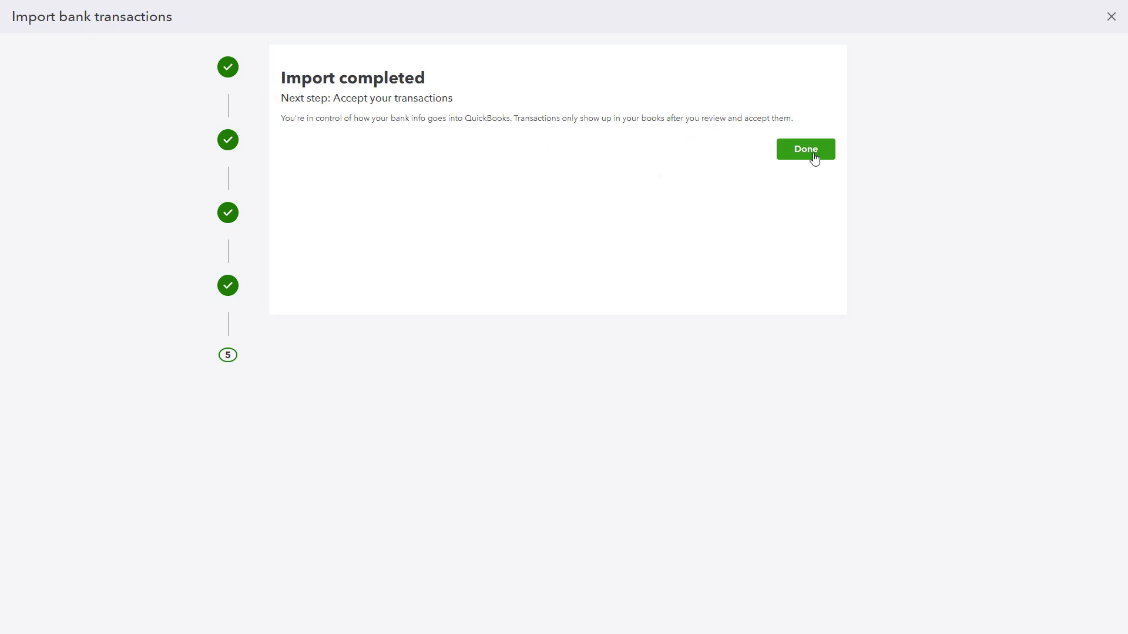
{"action": "left_click", "coordinate": [811, 156]}
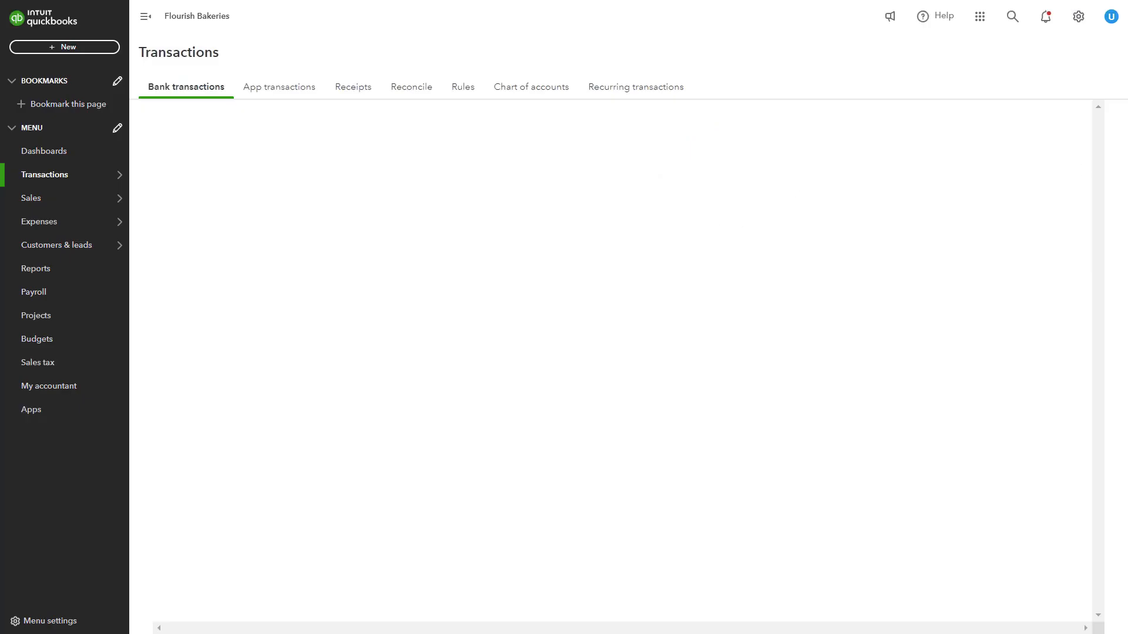
Step: Examine the full For review list of bank transactions and their suggested categories after the import
{"action": "scroll", "coordinate": [793, 390], "scroll_direction": "down", "scroll_amount": 3}
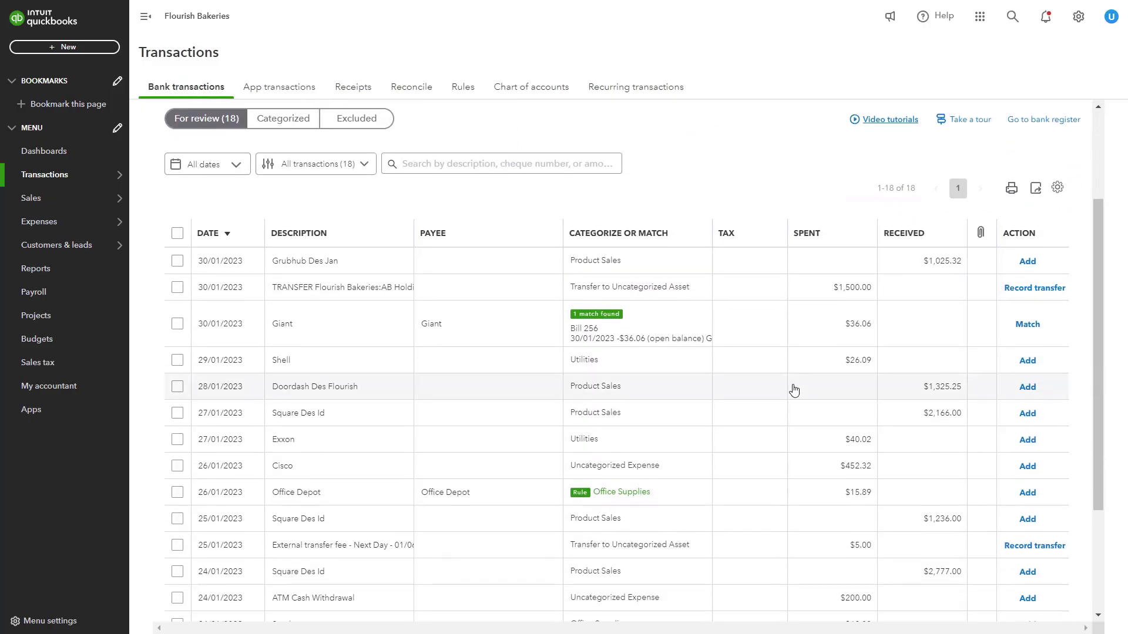
{"action": "scroll", "coordinate": [790, 387], "scroll_direction": "down", "scroll_amount": 2}
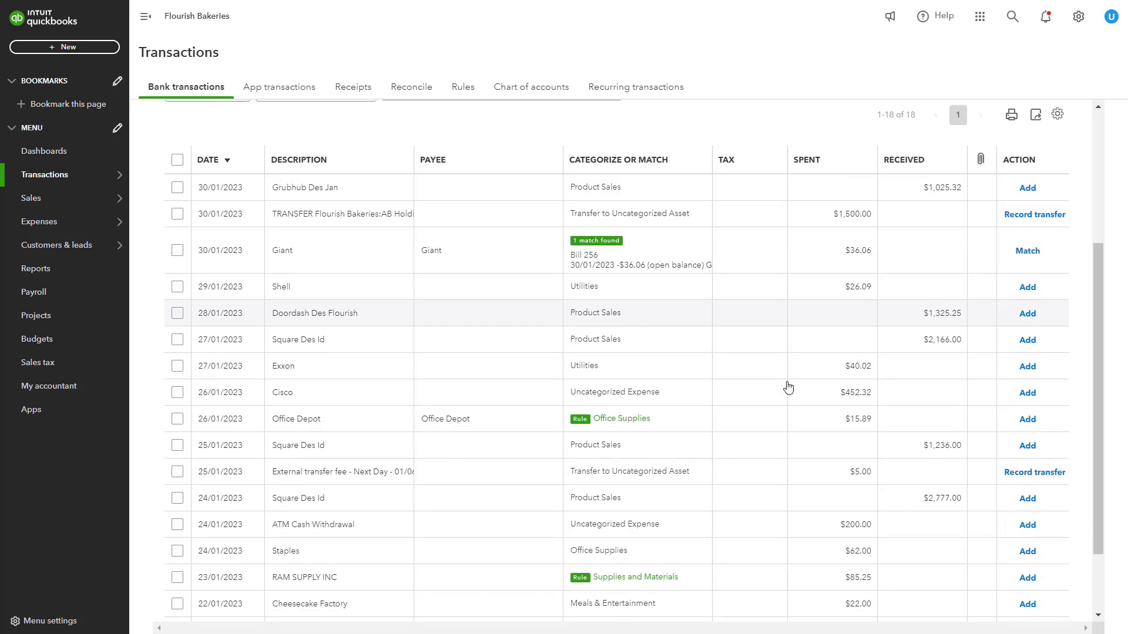
{"action": "scroll", "coordinate": [787, 387], "scroll_direction": "down", "scroll_amount": 2}
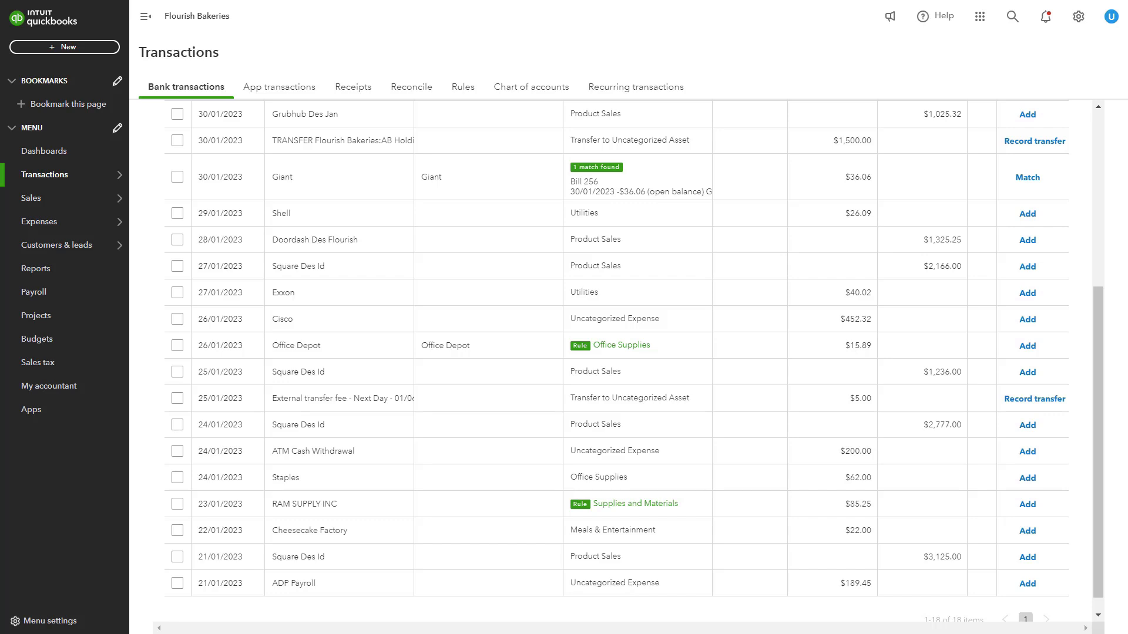
{"action": "scroll", "coordinate": [813, 327], "scroll_direction": "up", "scroll_amount": 3}
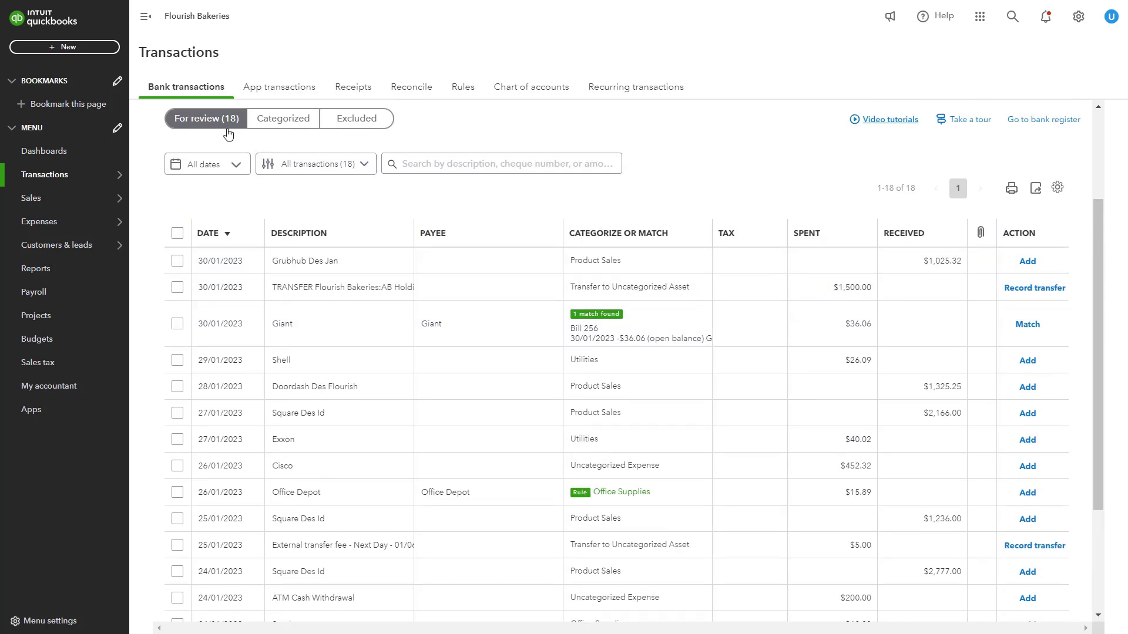
{"action": "scroll", "coordinate": [228, 134], "scroll_direction": "up", "scroll_amount": 1}
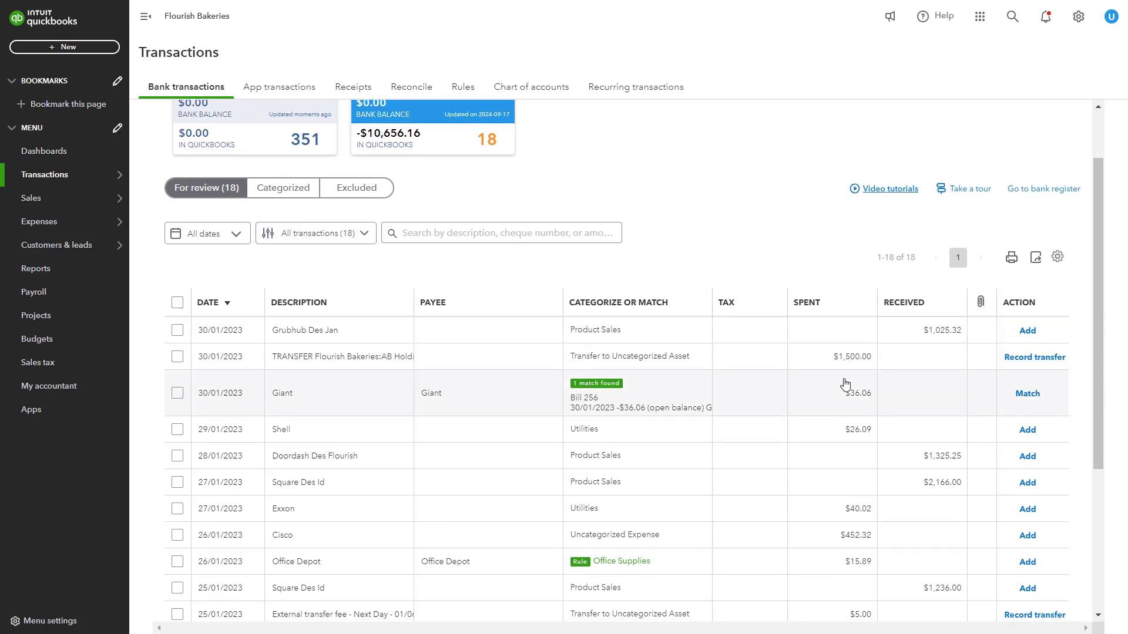
{"action": "scroll", "coordinate": [844, 384], "scroll_direction": "down", "scroll_amount": 1}
{"action": "scroll", "coordinate": [845, 383], "scroll_direction": "down", "scroll_amount": 3}
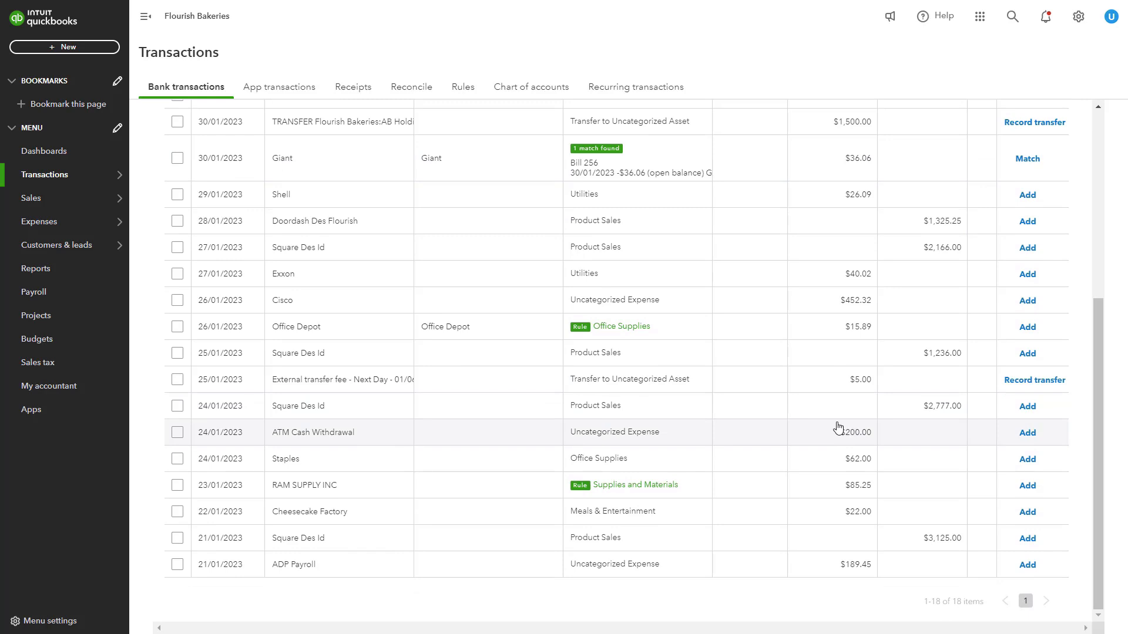
{"action": "scroll", "coordinate": [838, 427], "scroll_direction": "up", "scroll_amount": 4}
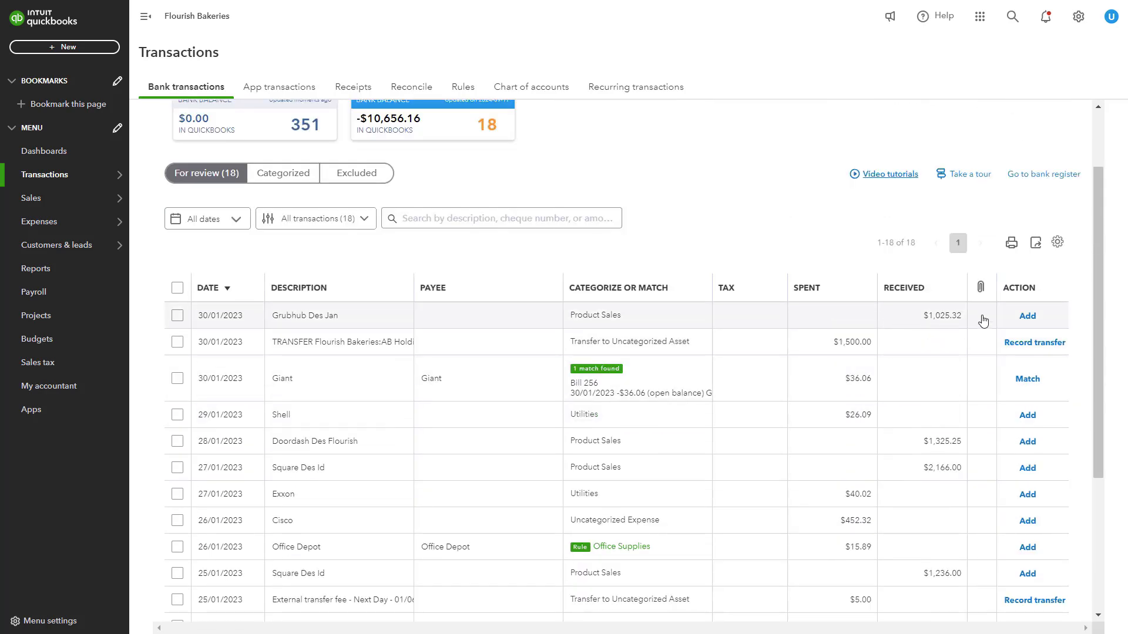
Step: Set the Grubhub deposit's tax to Exempt (0% Purchases) and make it the default tax code for Product Sales
{"action": "left_click", "coordinate": [978, 323]}
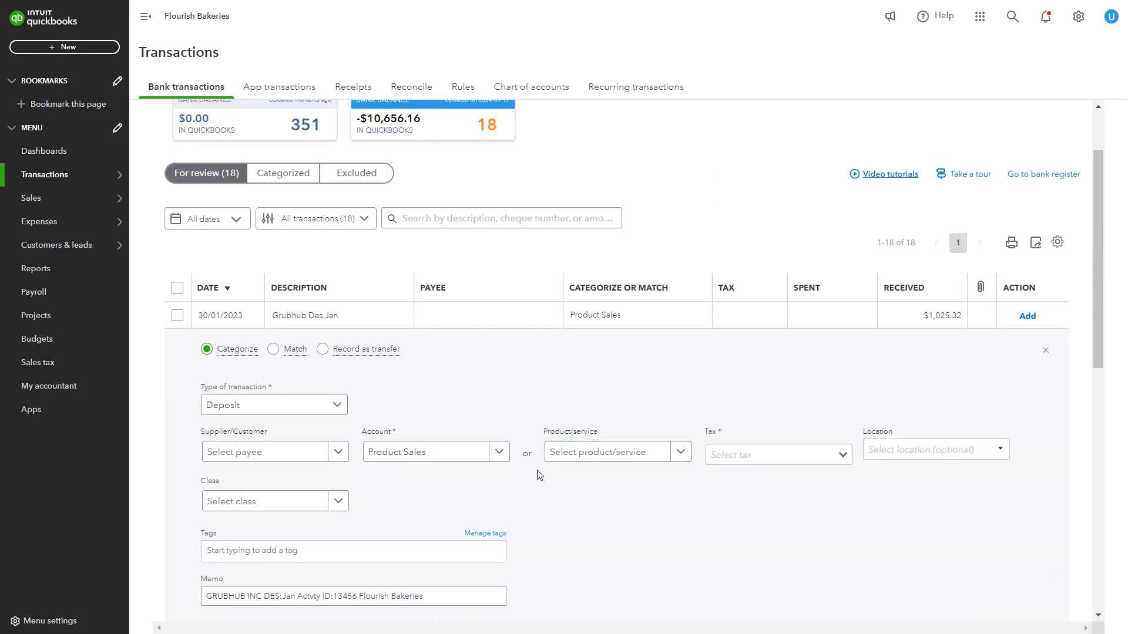
{"action": "scroll", "coordinate": [671, 526], "scroll_direction": "down", "scroll_amount": 1}
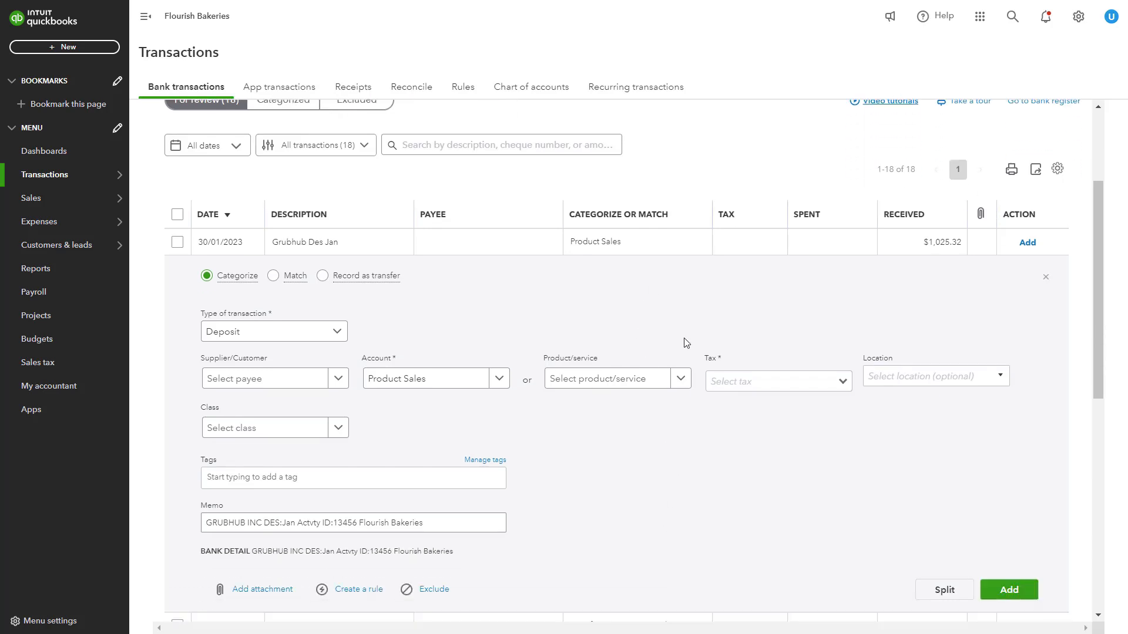
{"action": "left_click", "coordinate": [840, 381]}
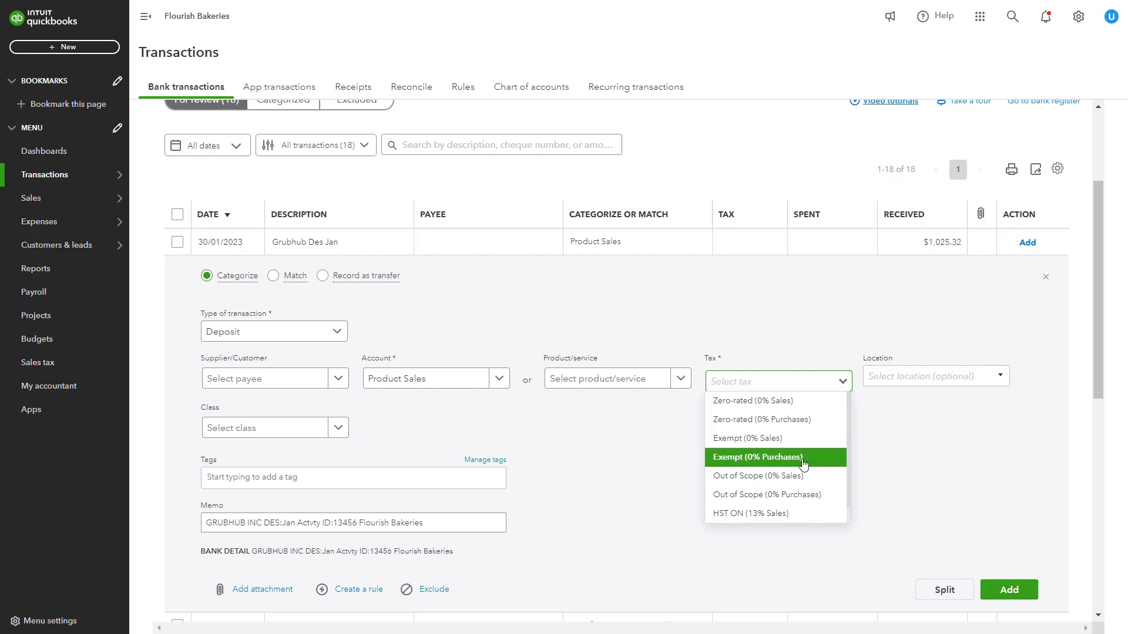
{"action": "left_click", "coordinate": [803, 464]}
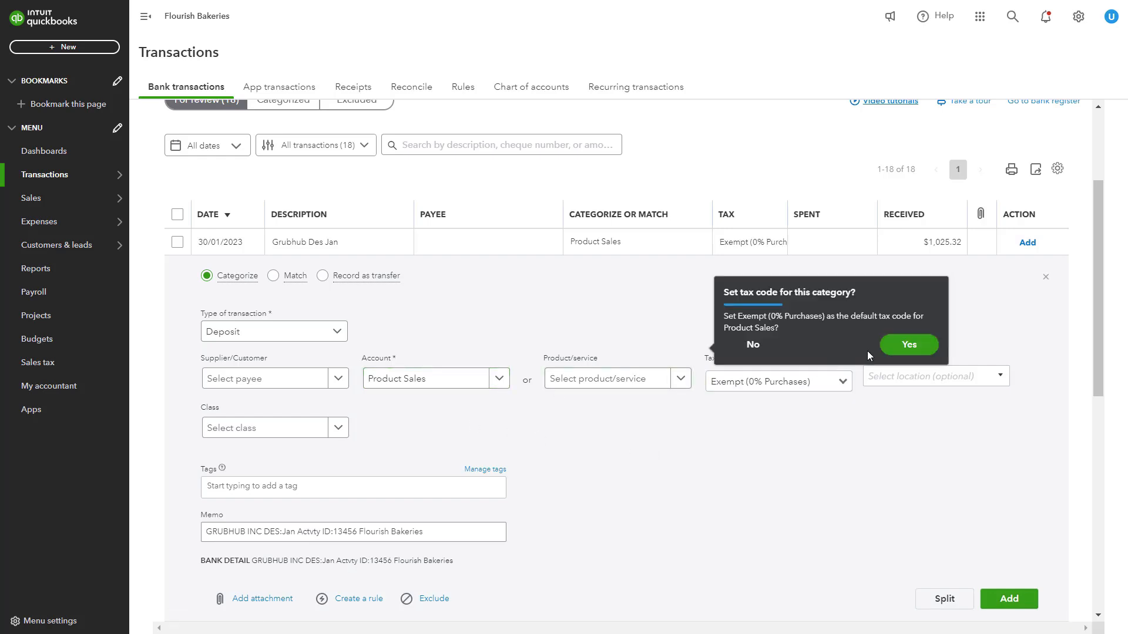
{"action": "left_click", "coordinate": [896, 351]}
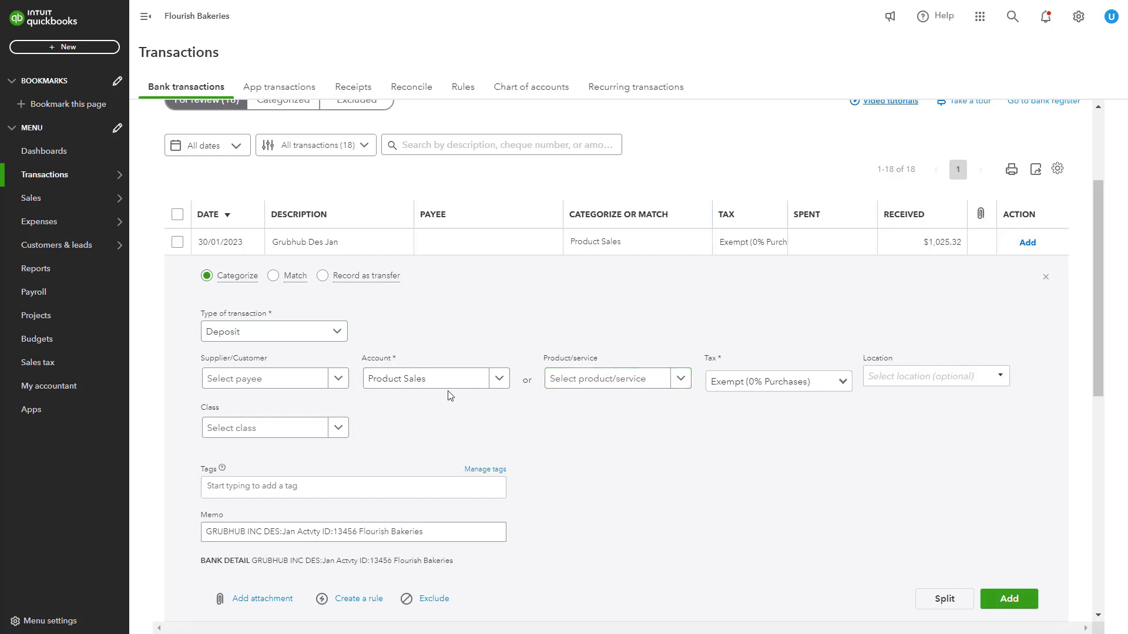
Step: Set the Grubhub deposit's account to Sales and its payee to Customer A, and collapse its details
{"action": "left_click", "coordinate": [501, 383]}
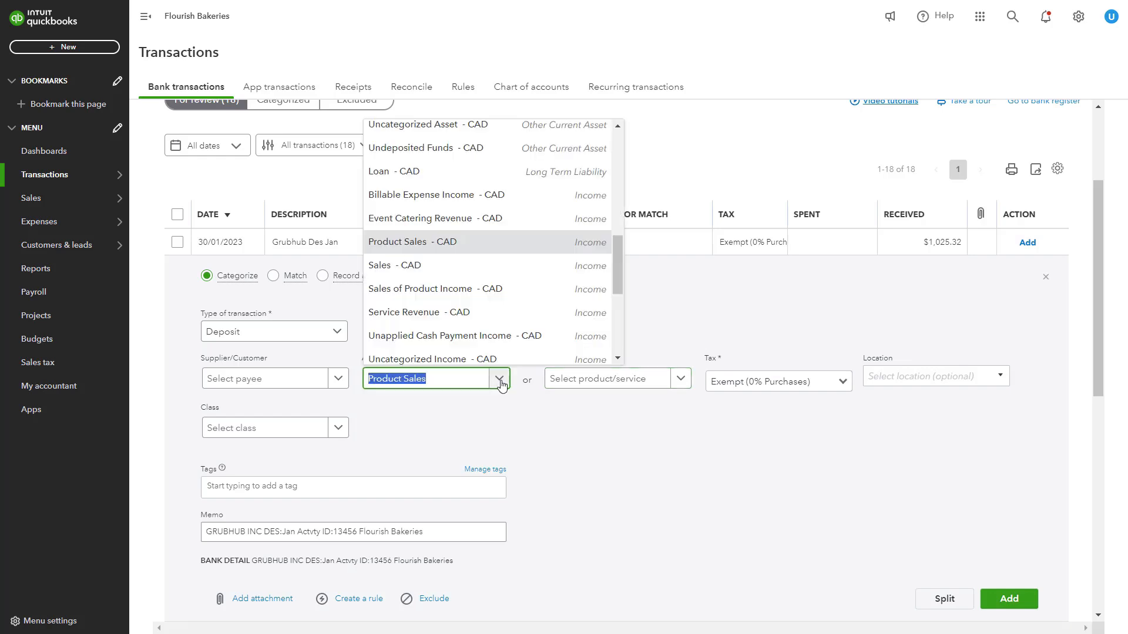
{"action": "left_click", "coordinate": [561, 276]}
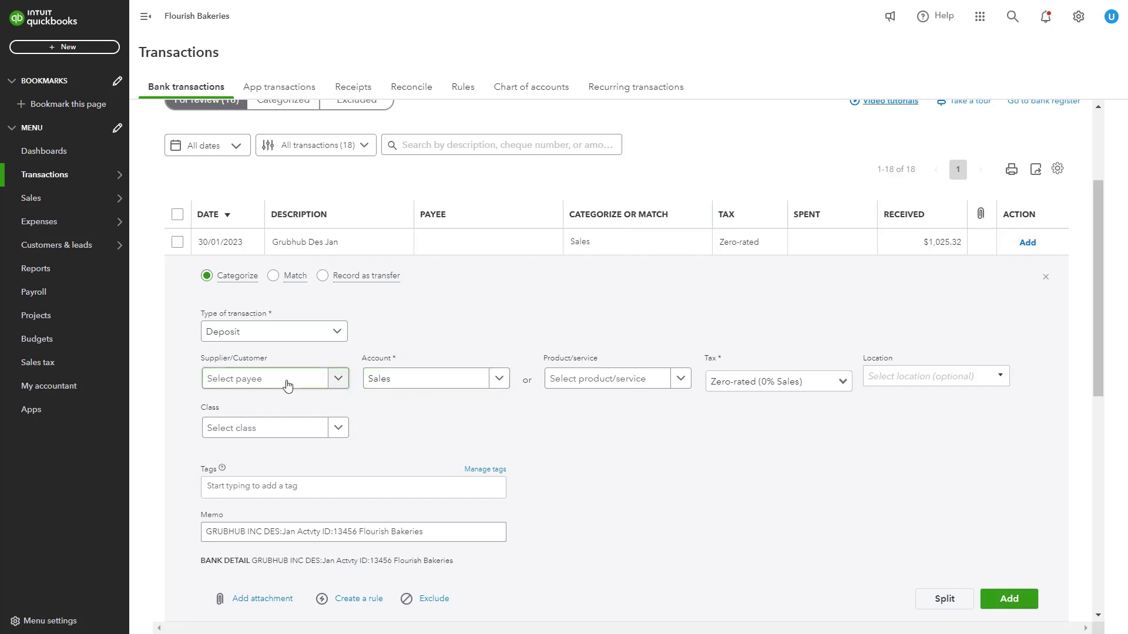
{"action": "left_click", "coordinate": [336, 382]}
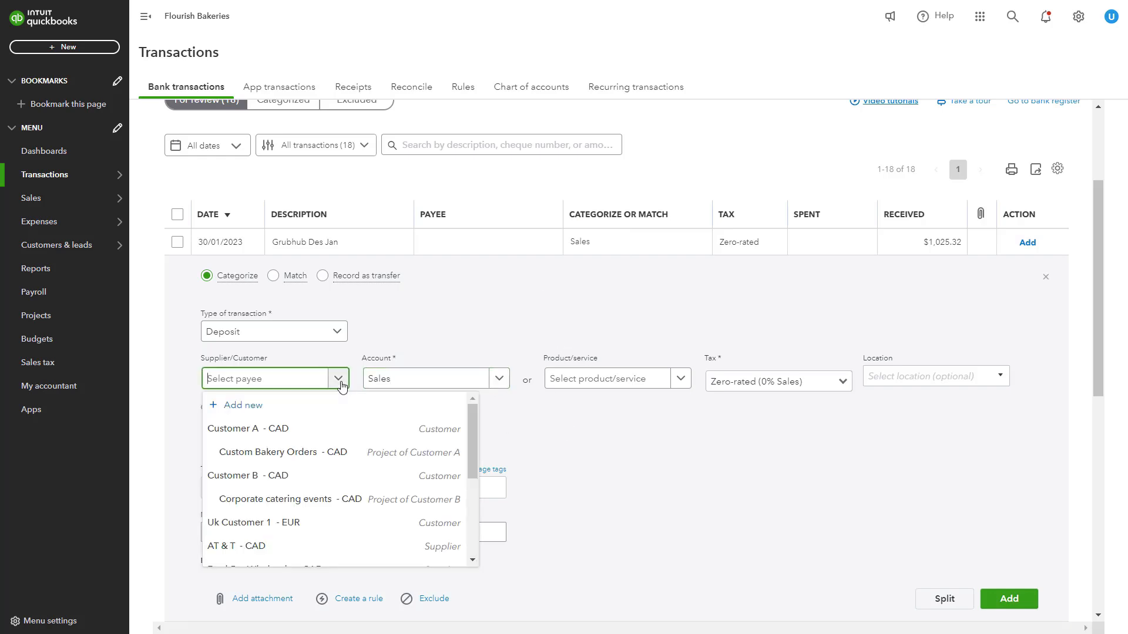
{"action": "left_click", "coordinate": [297, 432]}
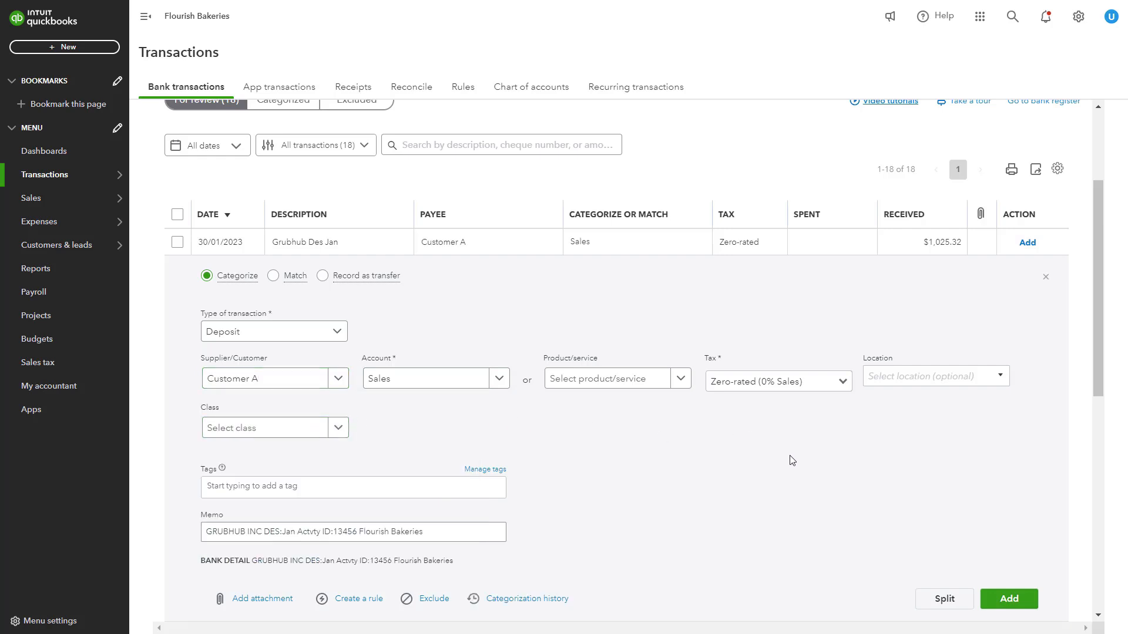
{"action": "scroll", "coordinate": [770, 470], "scroll_direction": "down", "scroll_amount": 1}
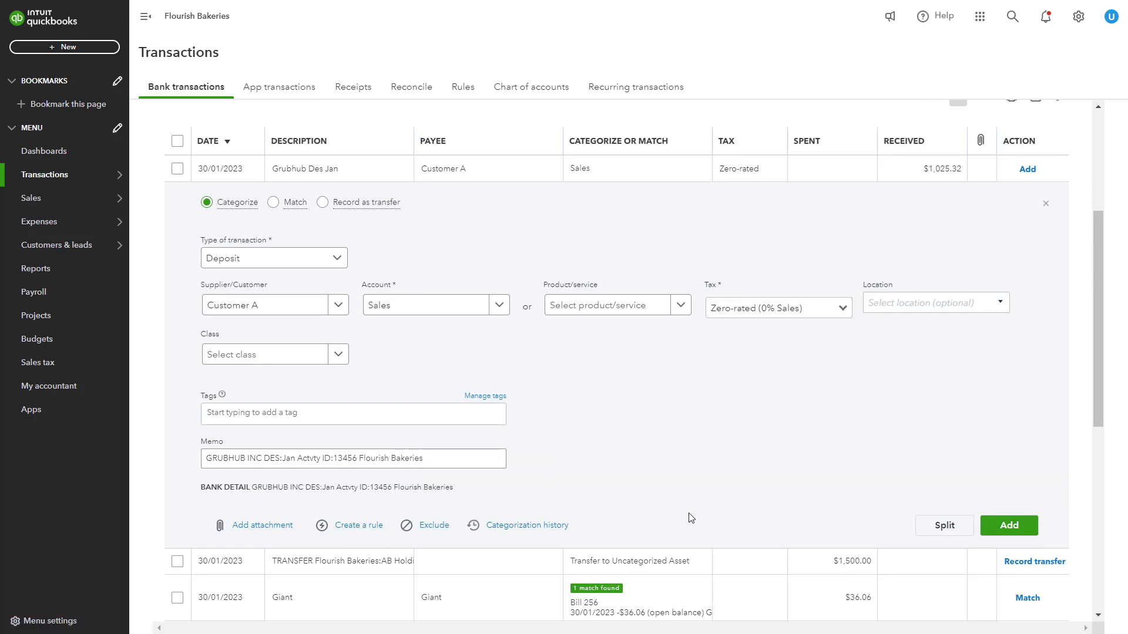
{"action": "left_click", "coordinate": [990, 179]}
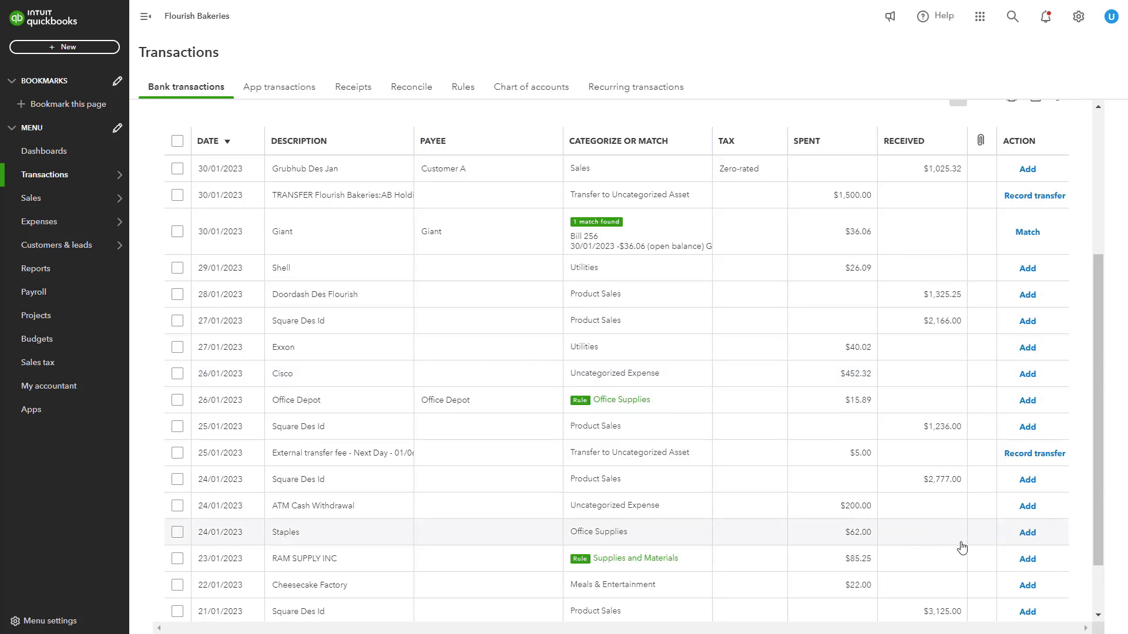
Step: Look over the For review list and examine the suggested bill match for the Giant transaction, closing its details again
{"action": "scroll", "coordinate": [977, 541], "scroll_direction": "down", "scroll_amount": 2}
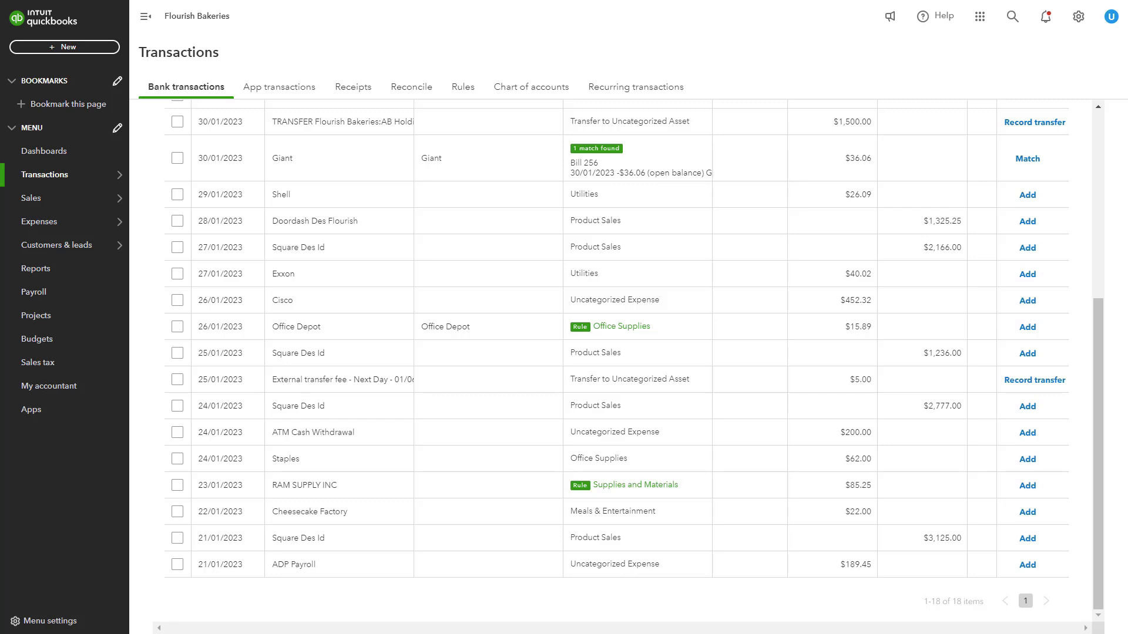
{"action": "scroll", "coordinate": [881, 315], "scroll_direction": "up", "scroll_amount": 1}
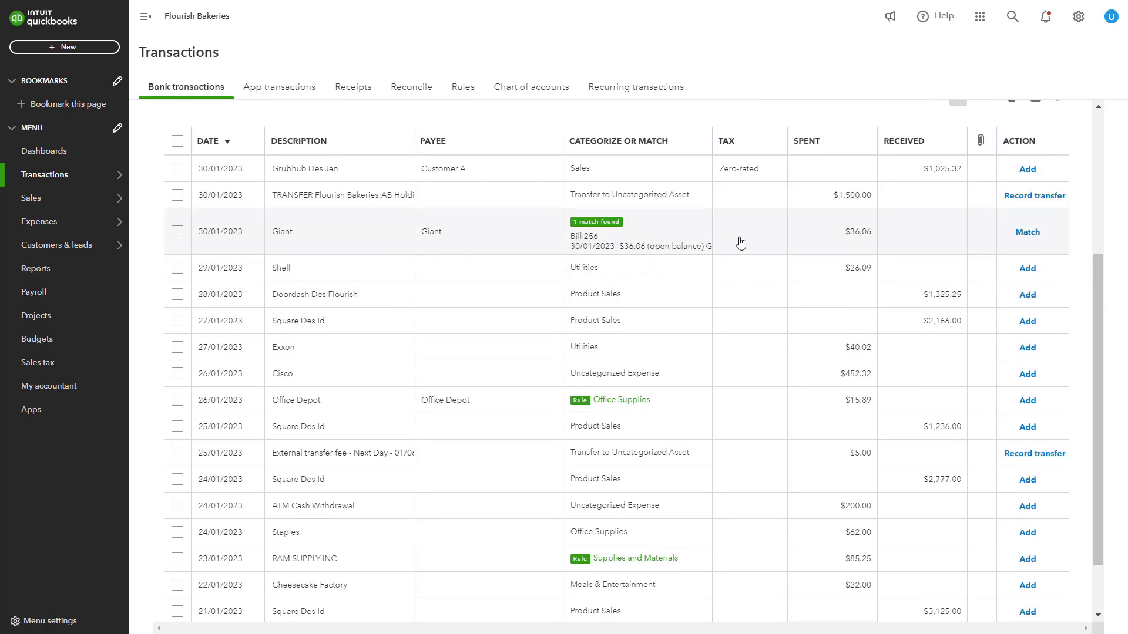
{"action": "left_click", "coordinate": [976, 243]}
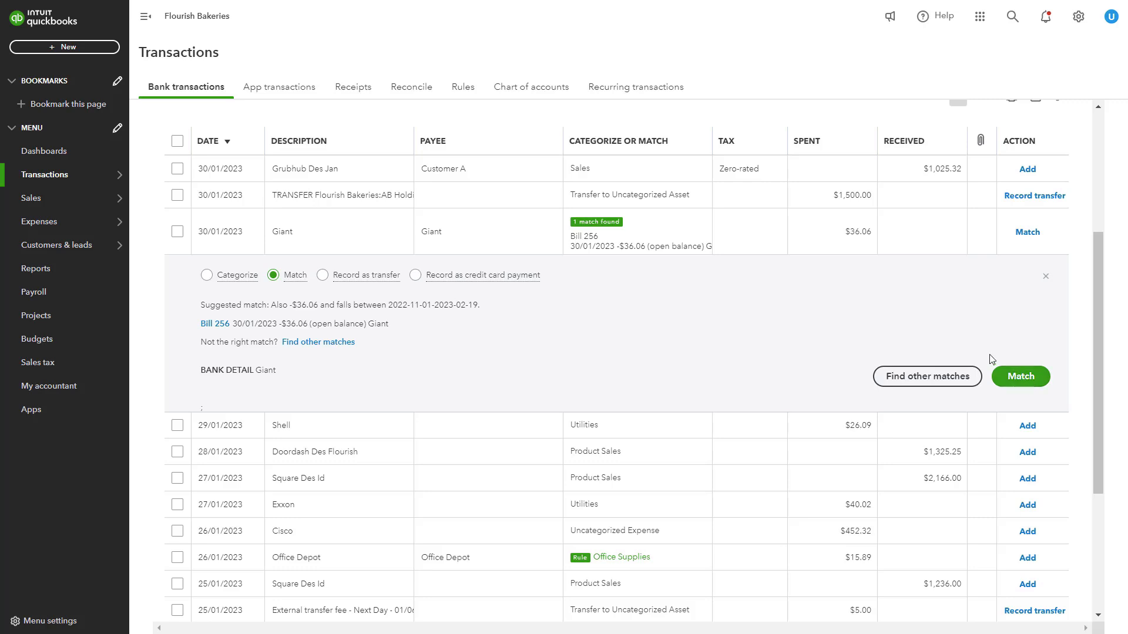
{"action": "left_click", "coordinate": [987, 248]}
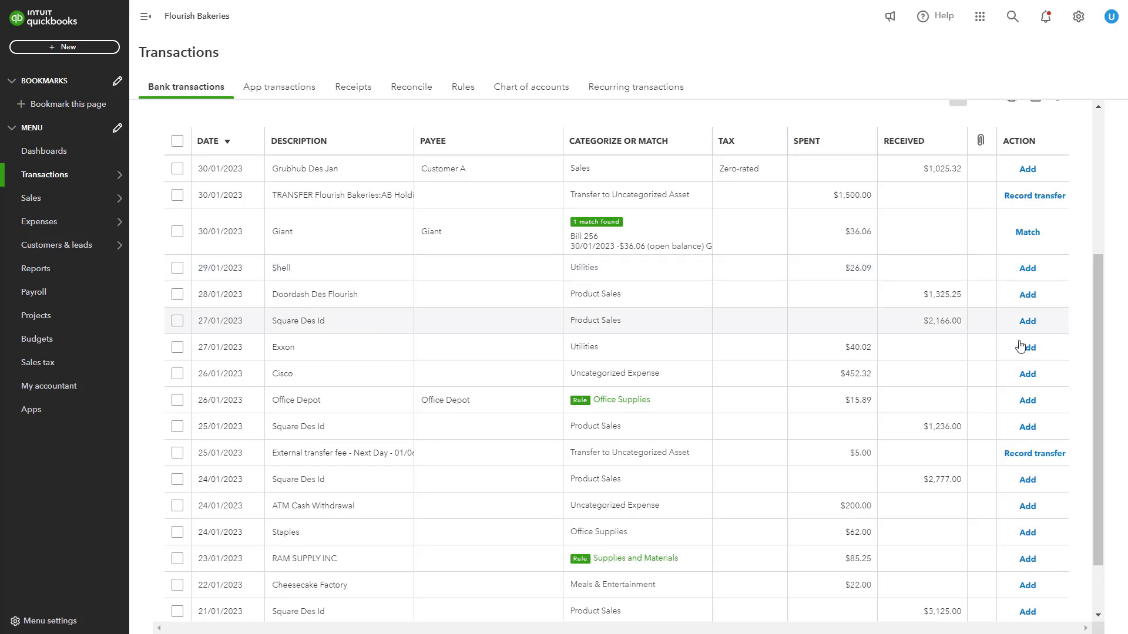
Step: Start splitting the Staples transaction and set the second line's category to Marketing & Promotional
{"action": "scroll", "coordinate": [874, 374], "scroll_direction": "down", "scroll_amount": 1}
{"action": "scroll", "coordinate": [874, 375], "scroll_direction": "down", "scroll_amount": 2}
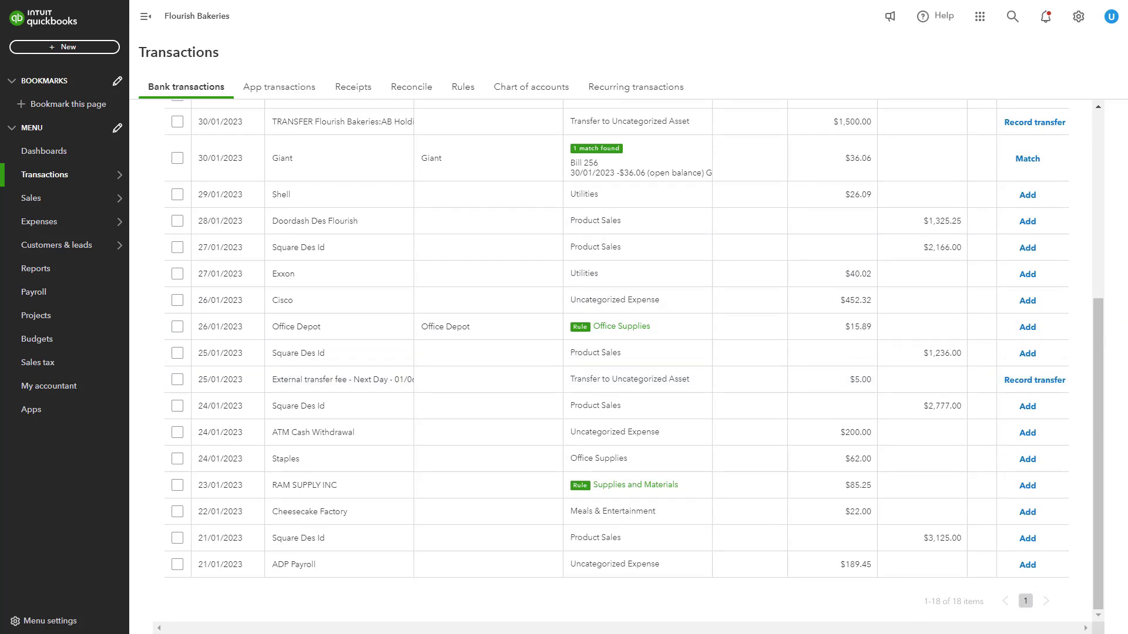
{"action": "left_click", "coordinate": [731, 459]}
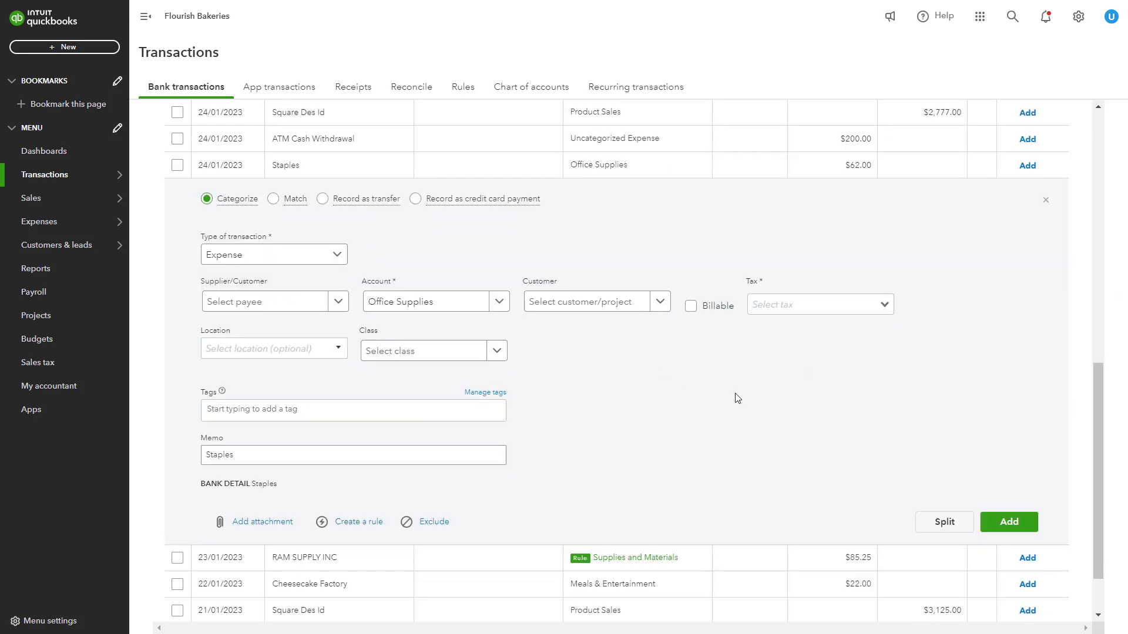
{"action": "left_click", "coordinate": [937, 532]}
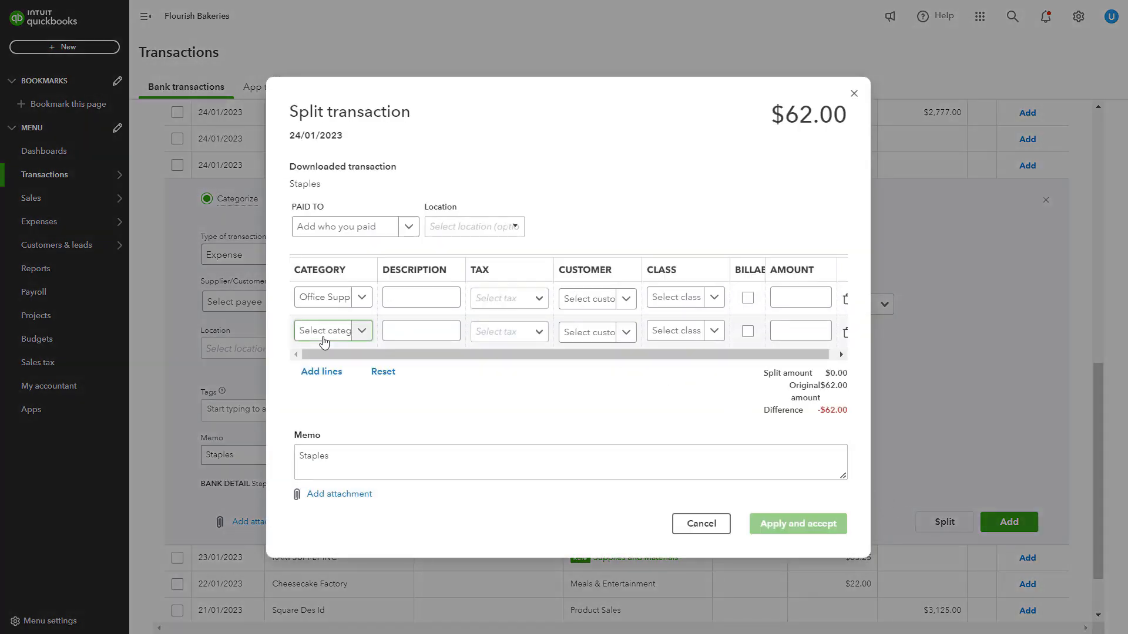
{"action": "type", "text": "mar"}
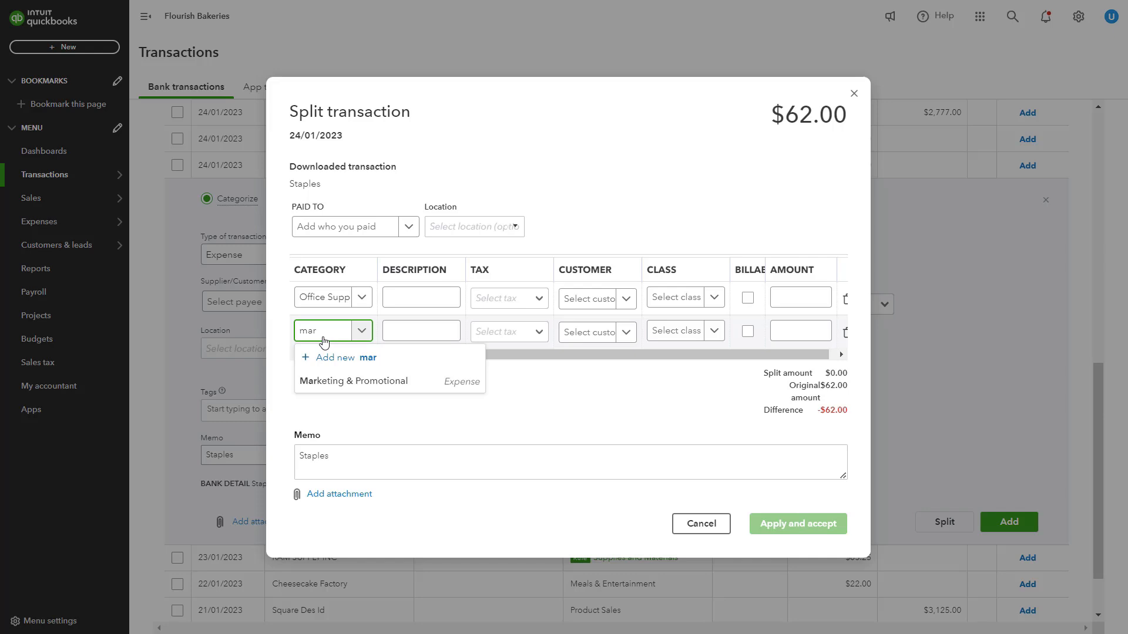
{"action": "left_click", "coordinate": [353, 380]}
Step: Divide the Staples split amounts into 42 for Office Supplies and 20 for Marketing & Promotional
{"action": "left_click", "coordinate": [799, 298]}
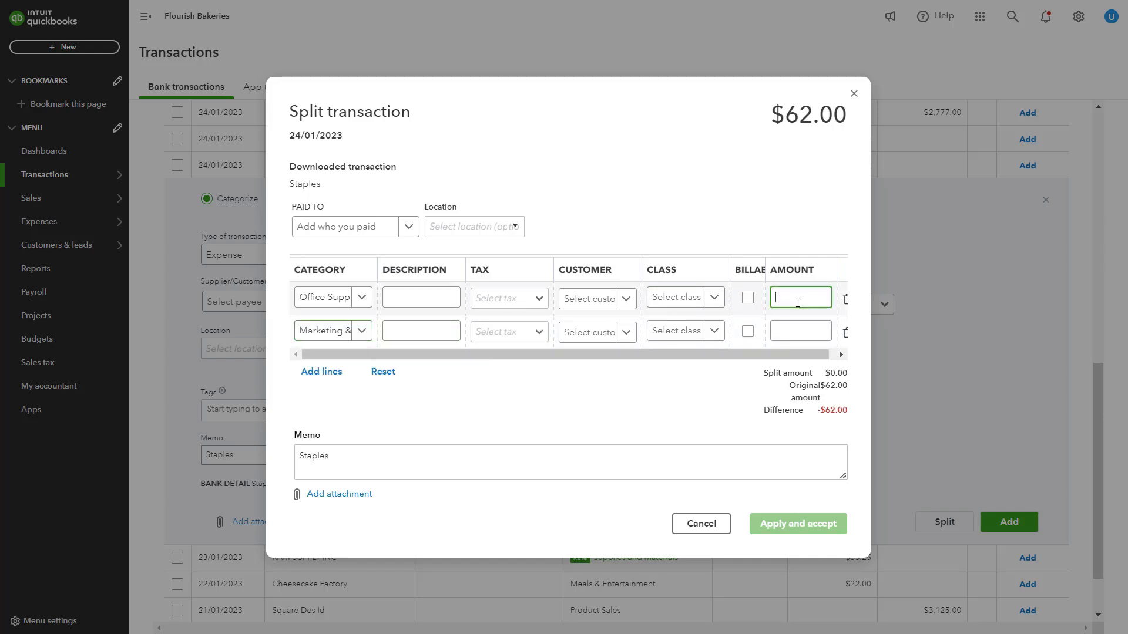
{"action": "type", "text": "42"}
{"action": "left_click", "coordinate": [795, 335]}
{"action": "type", "text": "20"}
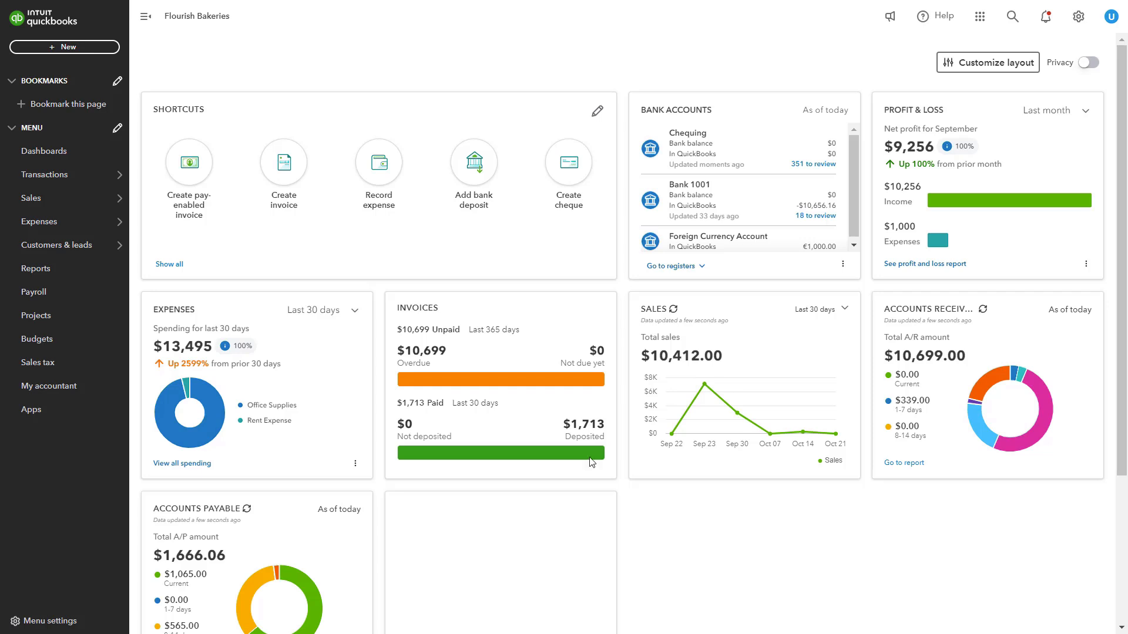
Step: Open the bank register for Bank 1001 from the bank transactions and look through its account history
{"action": "left_click", "coordinate": [46, 184]}
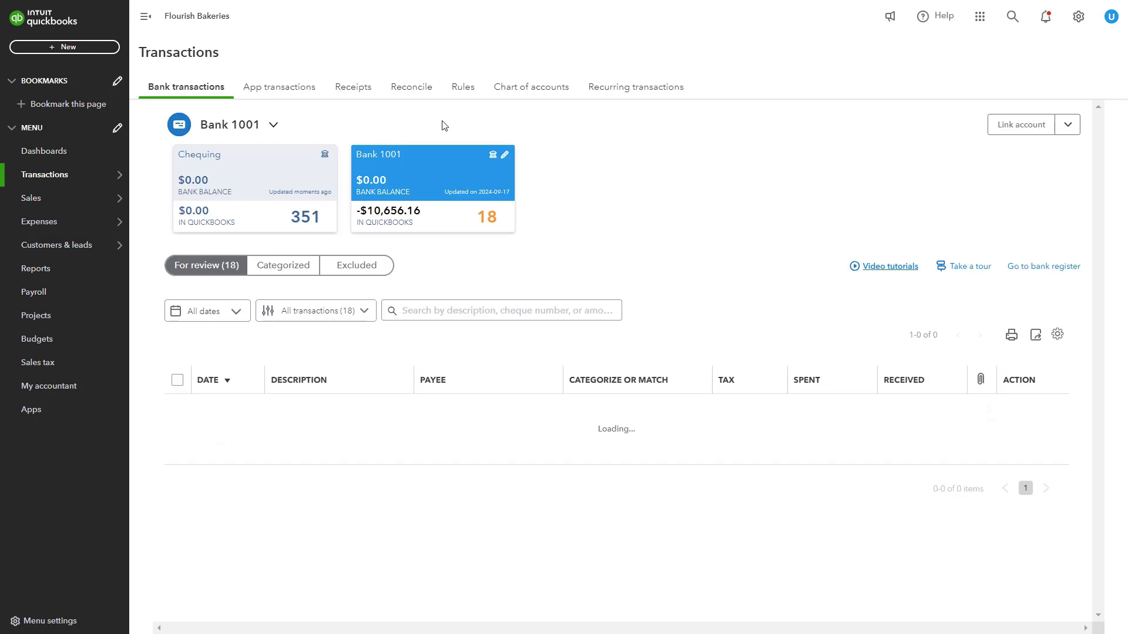
{"action": "left_click", "coordinate": [1056, 271]}
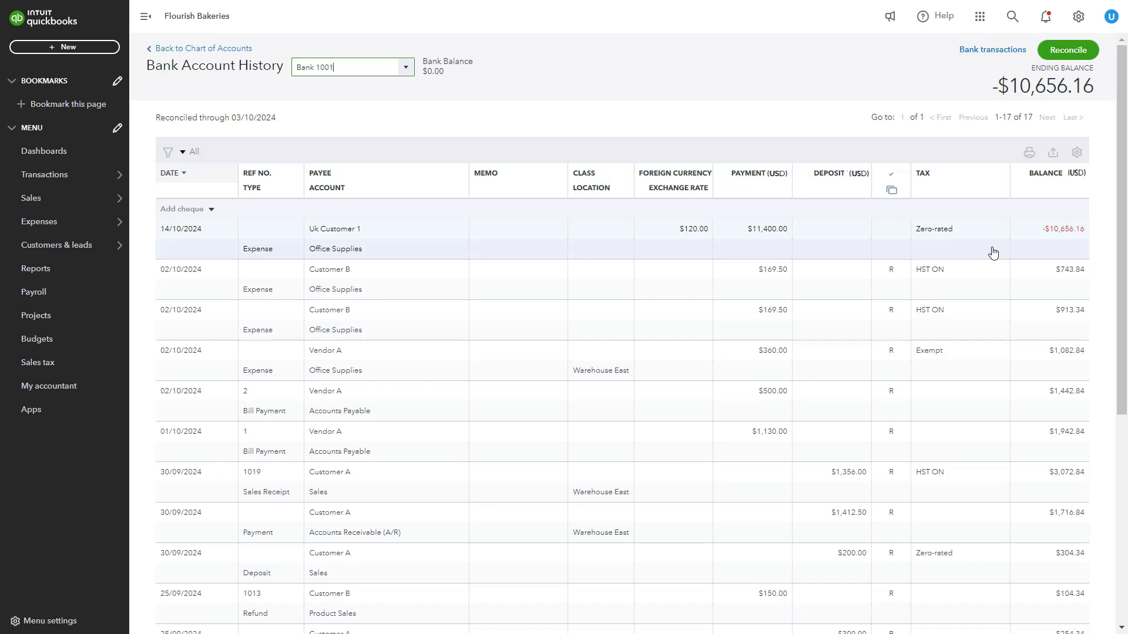
{"action": "scroll", "coordinate": [652, 331], "scroll_direction": "down", "scroll_amount": 5}
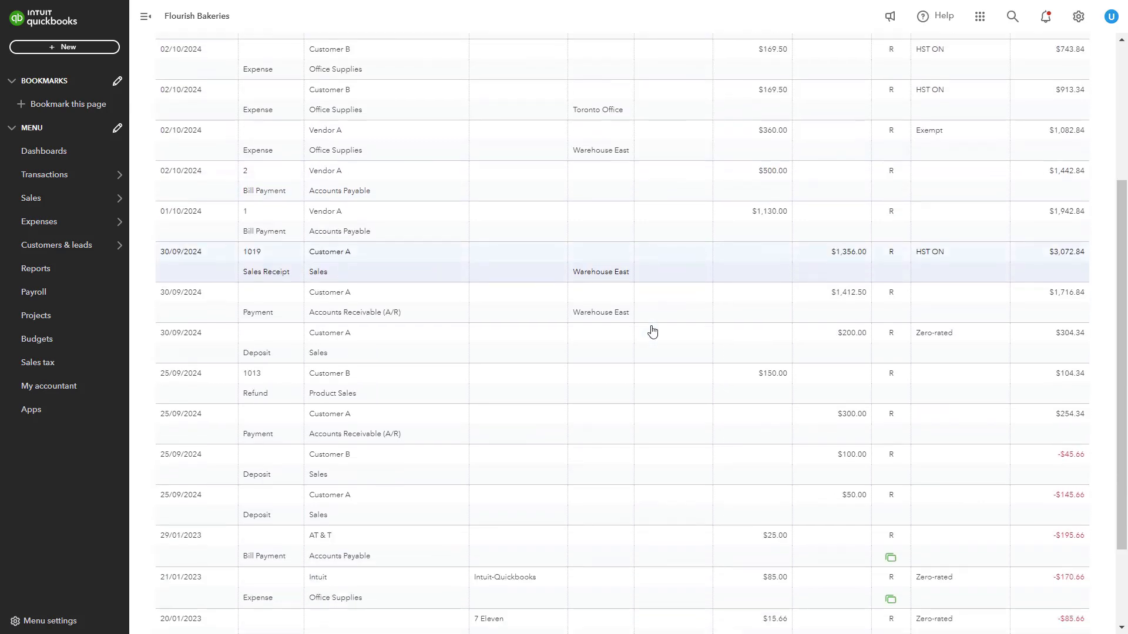
{"action": "scroll", "coordinate": [652, 331], "scroll_direction": "down", "scroll_amount": 1}
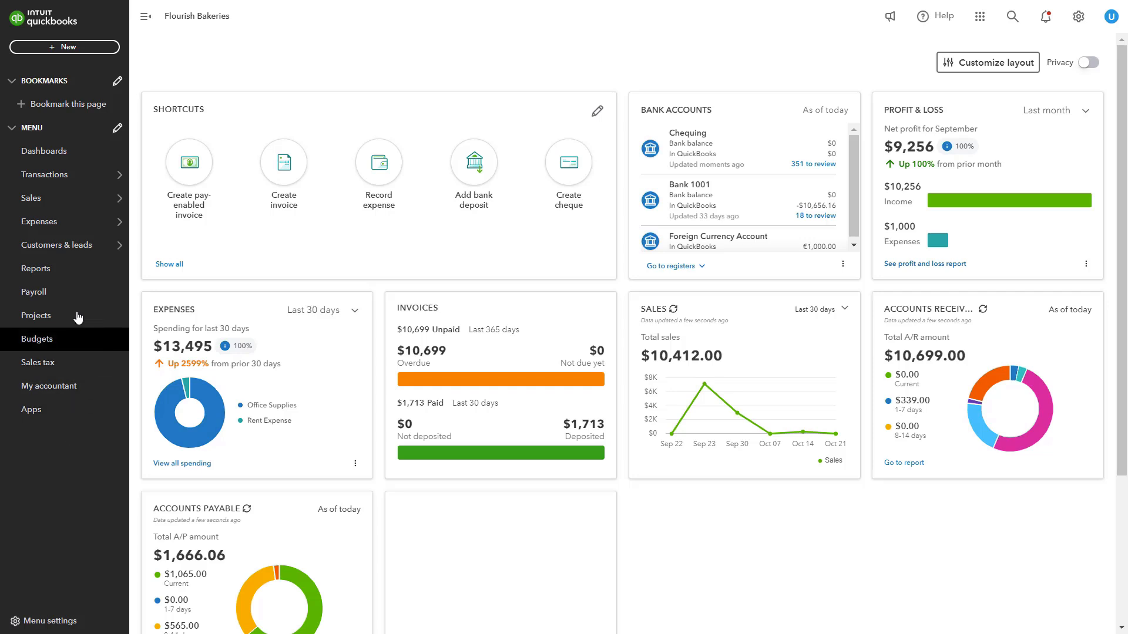
Step: Find Reconciliation Reports among the reports and examine the Bank 1001 report for the period ending 03/10/2024
{"action": "left_click", "coordinate": [57, 276]}
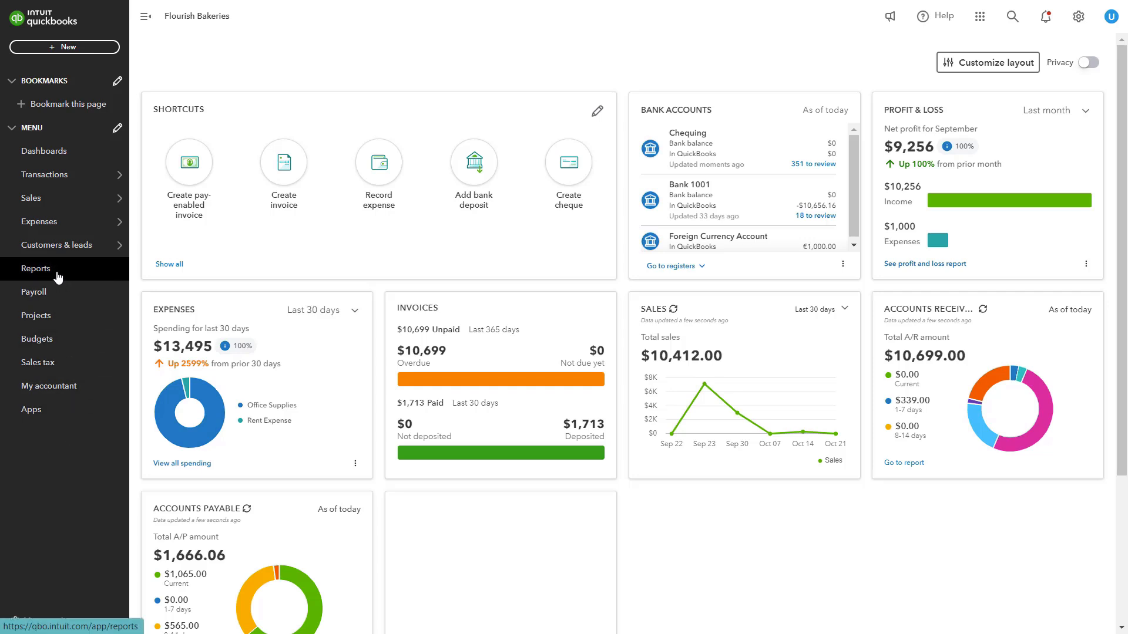
{"action": "type", "text": "rec"}
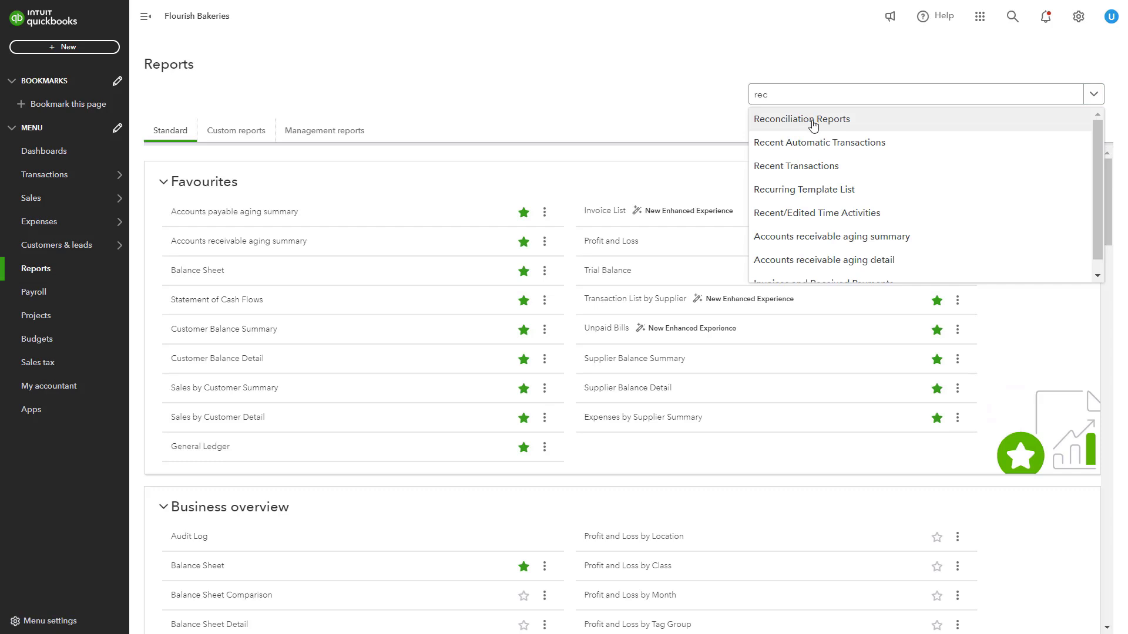
{"action": "left_click", "coordinate": [811, 121]}
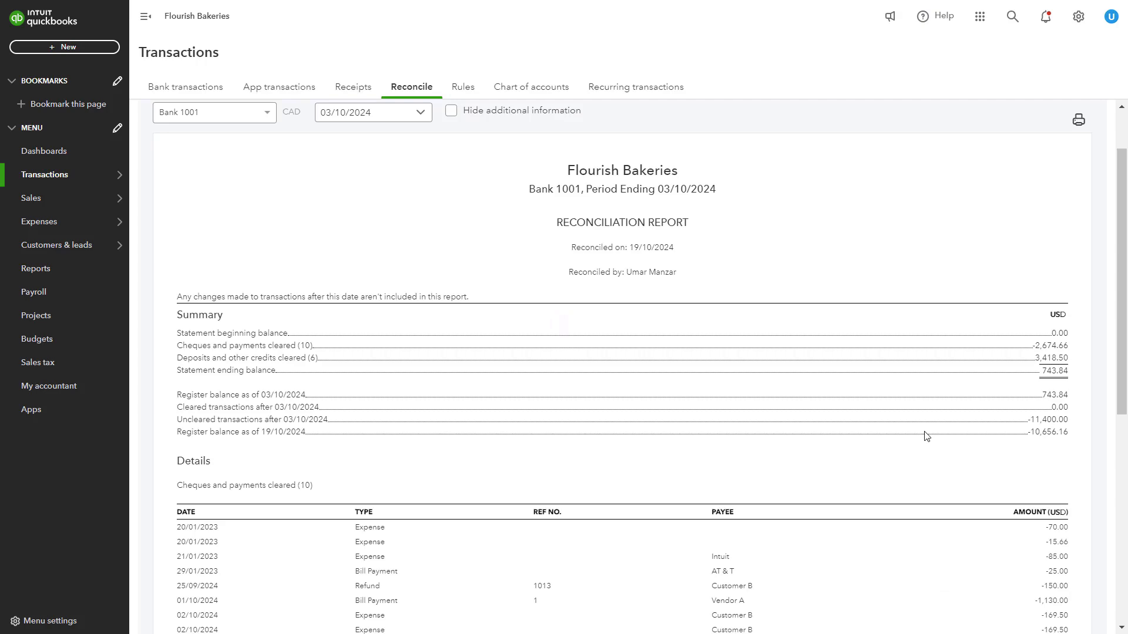
{"action": "scroll", "coordinate": [926, 436], "scroll_direction": "down", "scroll_amount": 6}
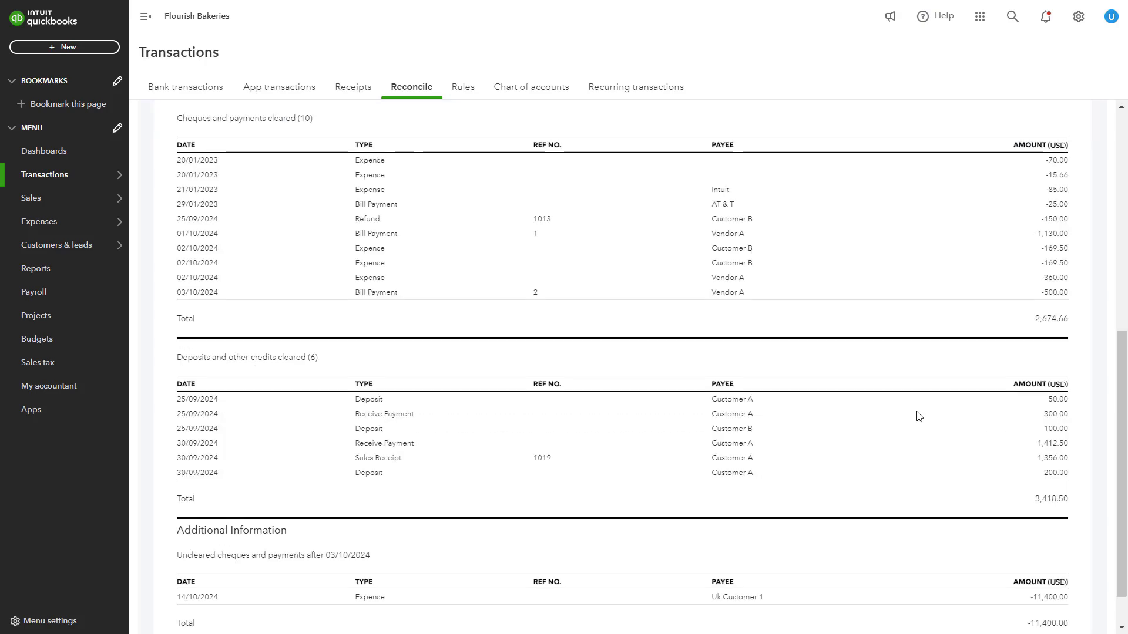
{"action": "scroll", "coordinate": [926, 435], "scroll_direction": "up", "scroll_amount": 6}
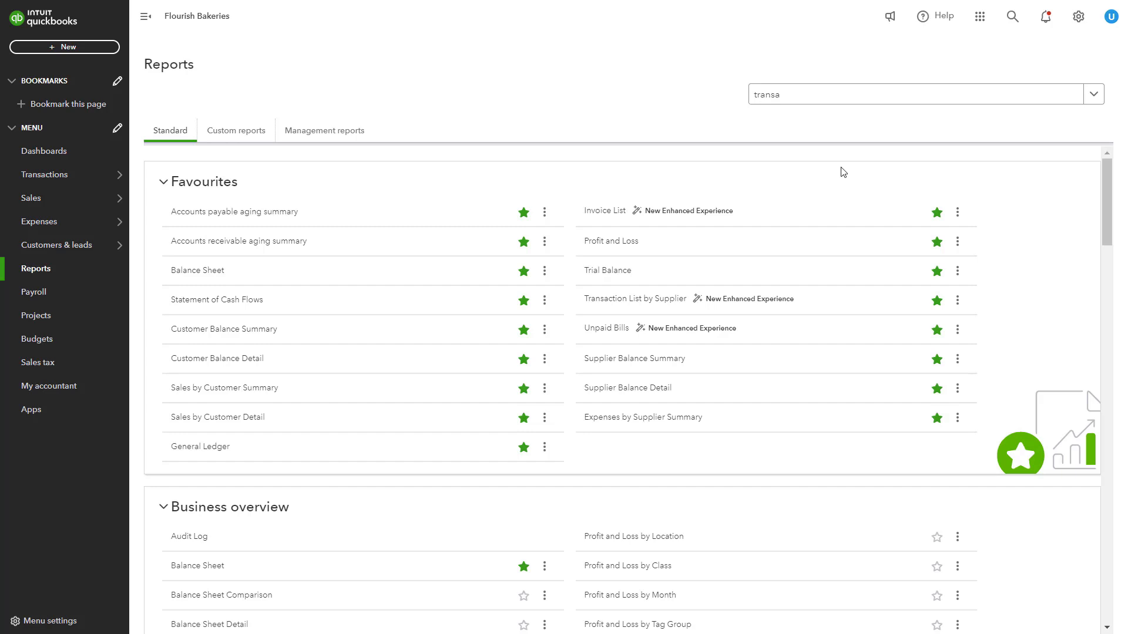
Step: Open the Transaction Detail by Account report and examine the month-to-date transactions under each account
{"action": "left_click", "coordinate": [793, 98]}
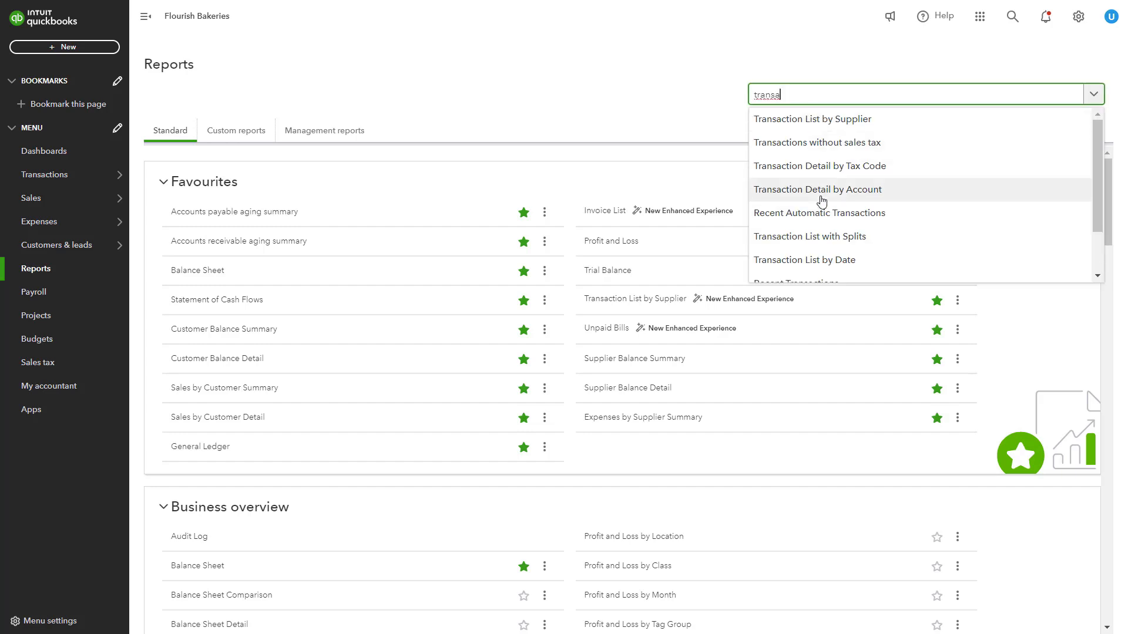
{"action": "left_click", "coordinate": [927, 195]}
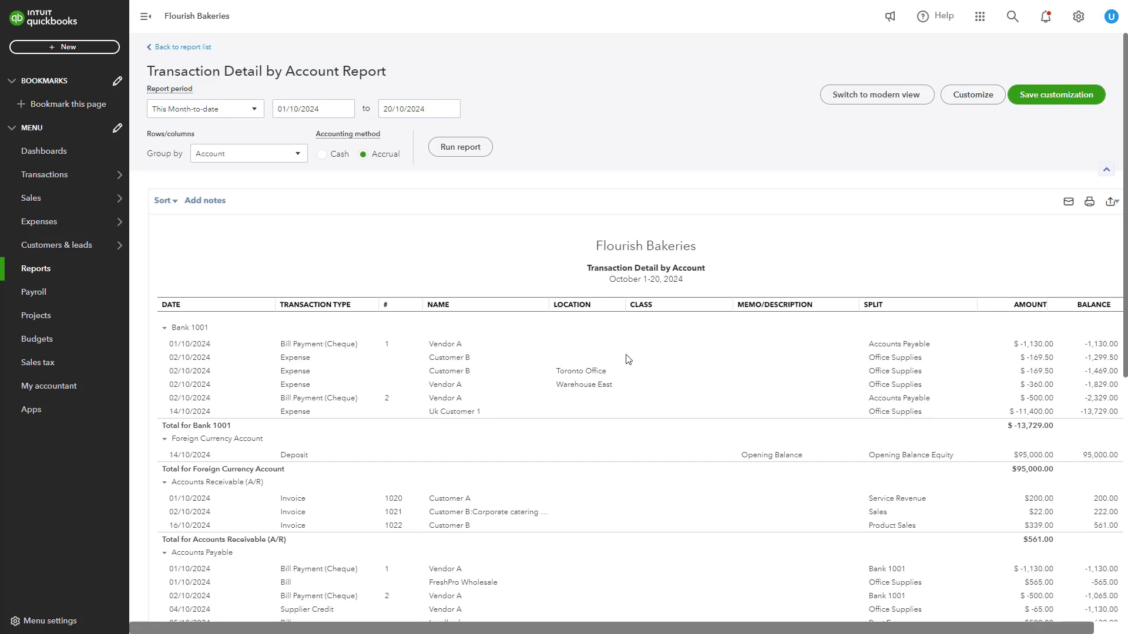
{"action": "scroll", "coordinate": [627, 360], "scroll_direction": "down", "scroll_amount": 1}
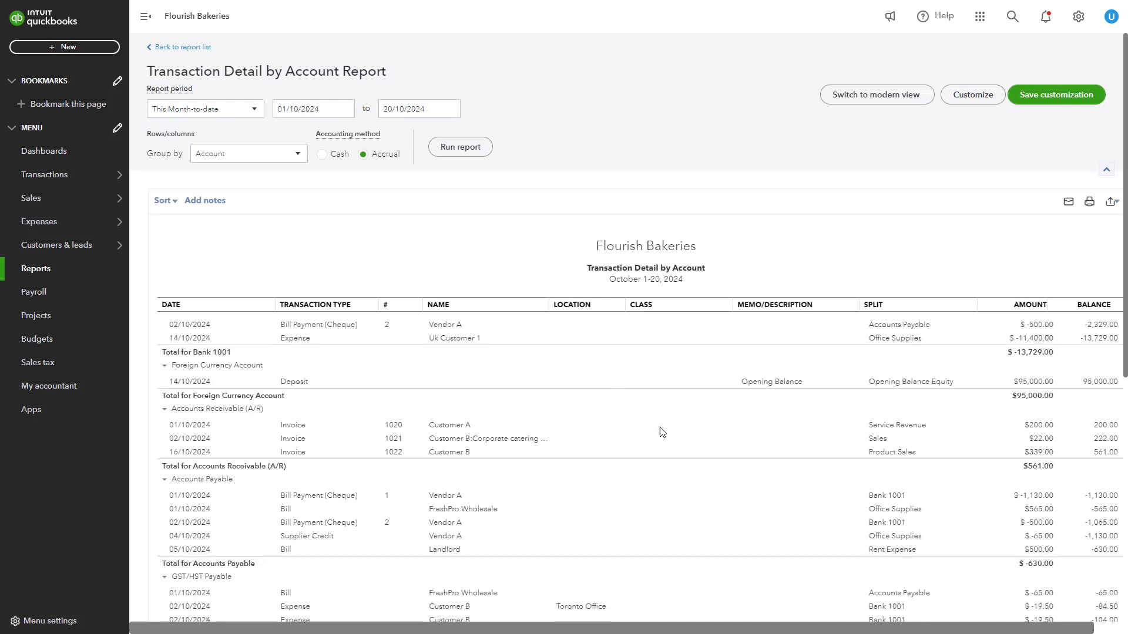
{"action": "scroll", "coordinate": [667, 435], "scroll_direction": "down", "scroll_amount": 1}
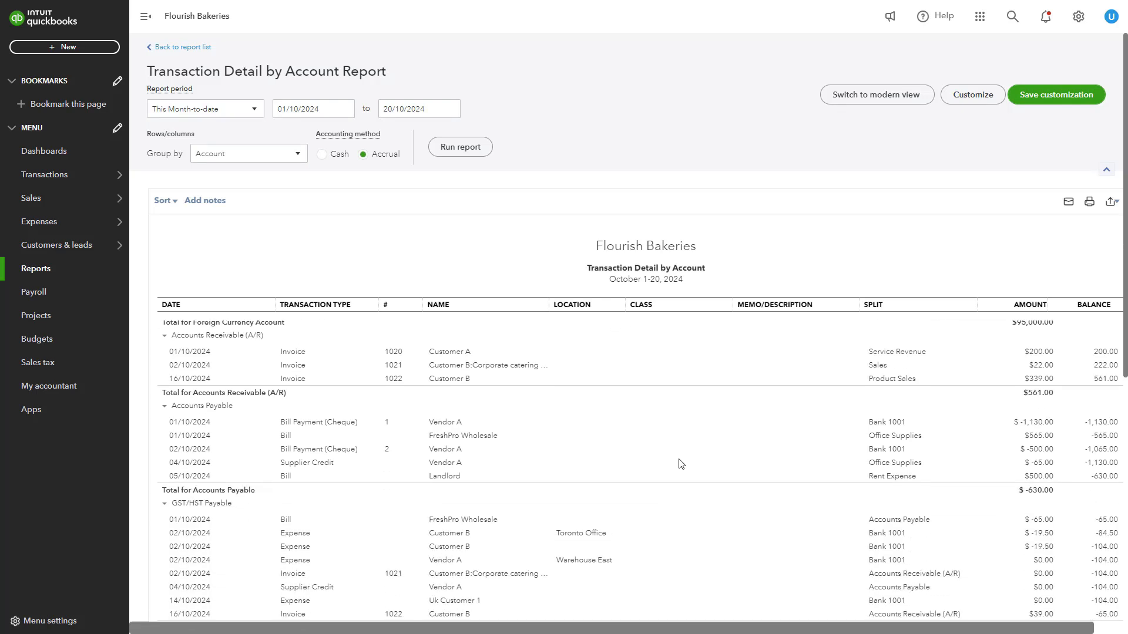
{"action": "scroll", "coordinate": [728, 489], "scroll_direction": "down", "scroll_amount": 1}
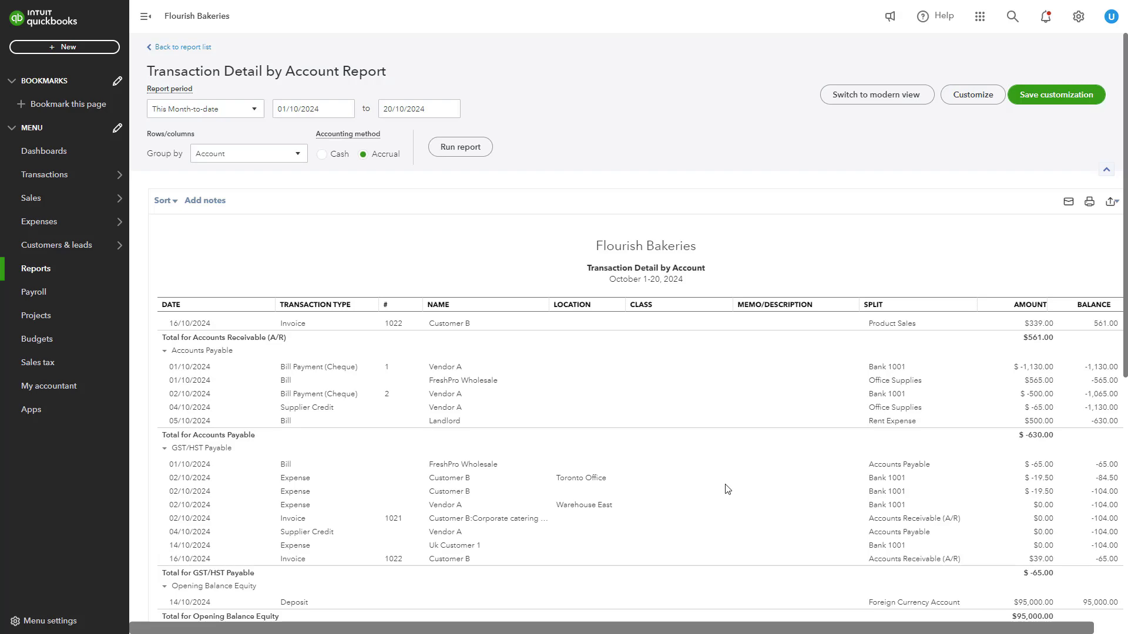
{"action": "scroll", "coordinate": [727, 488], "scroll_direction": "down", "scroll_amount": 3}
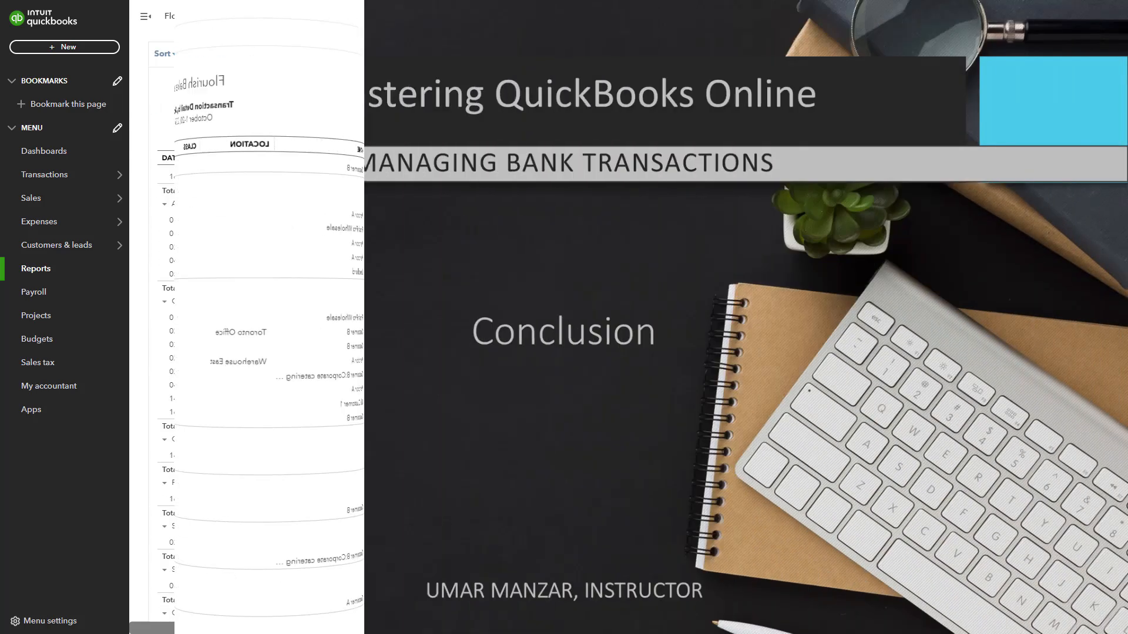
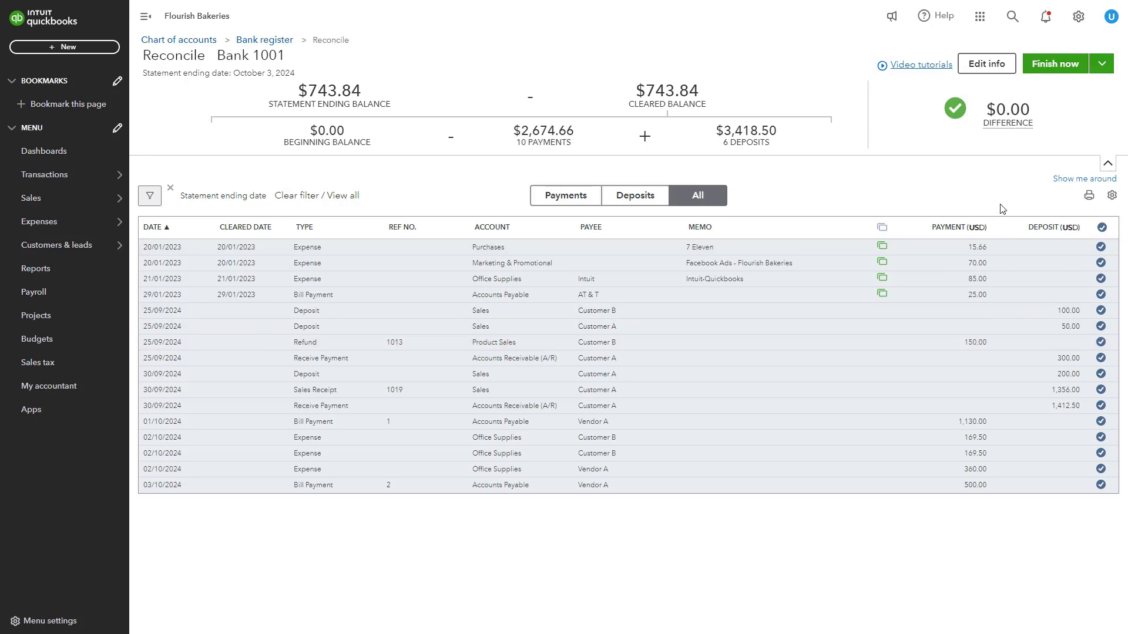
Step: Finish the Bank 1001 reconciliation for the statement ending October 3, 2024 and open the history by account
{"action": "left_click", "coordinate": [1057, 65]}
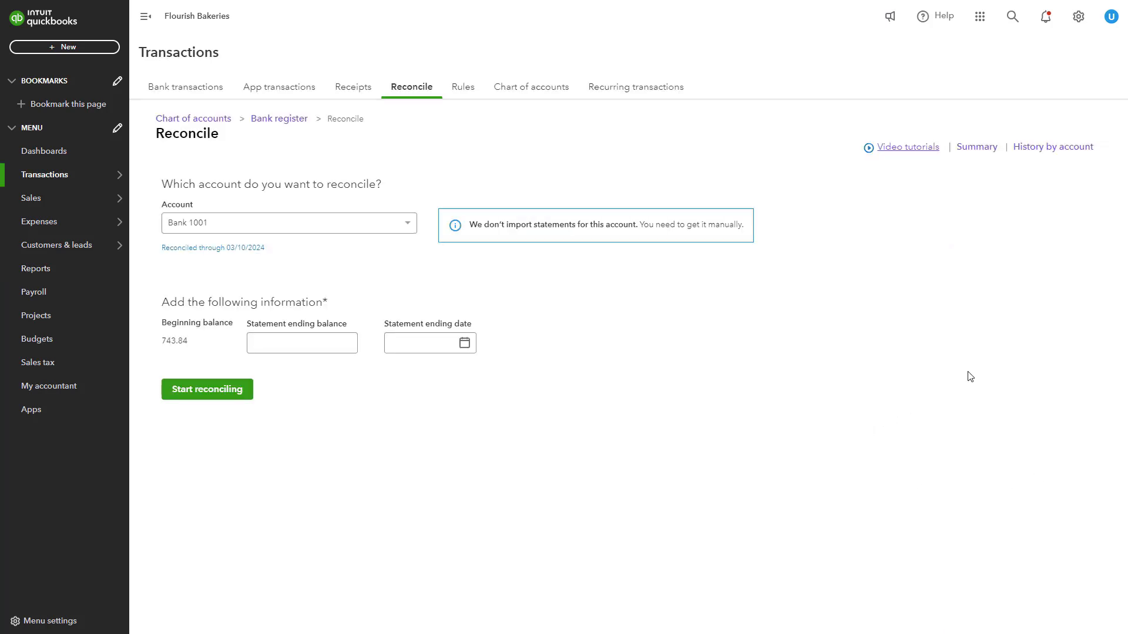
{"action": "left_click", "coordinate": [1047, 154]}
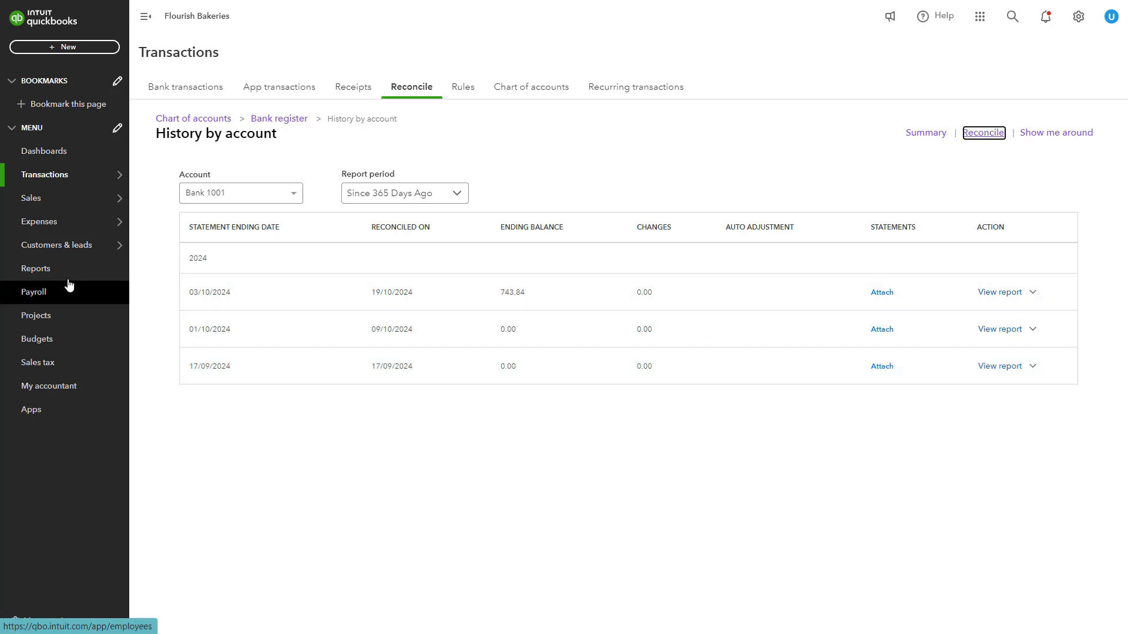
Step: Open Reconciliation Reports from the reports list, select Bank 1001 and view the report for the statement ending 03/10/2024
{"action": "left_click", "coordinate": [36, 270]}
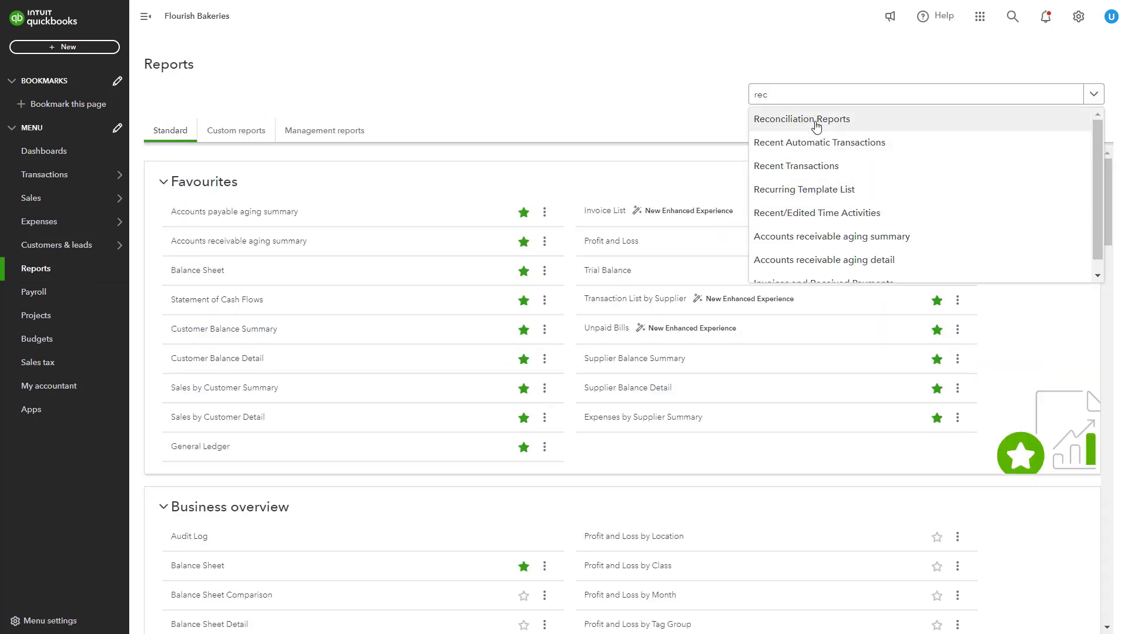
{"action": "left_click", "coordinate": [815, 120]}
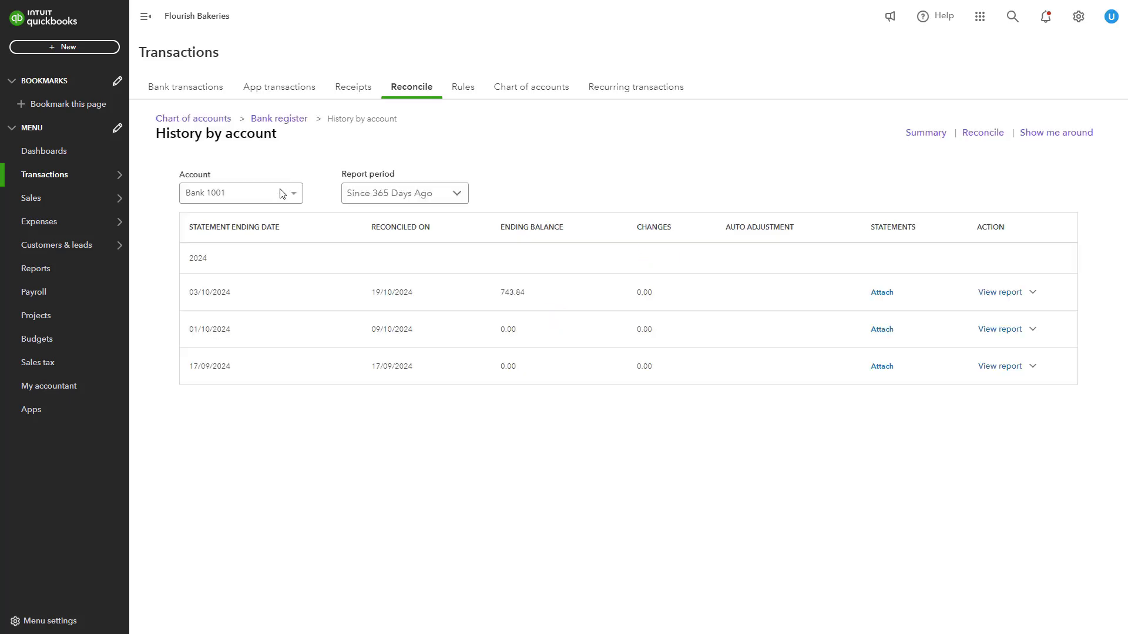
{"action": "left_click", "coordinate": [279, 197]}
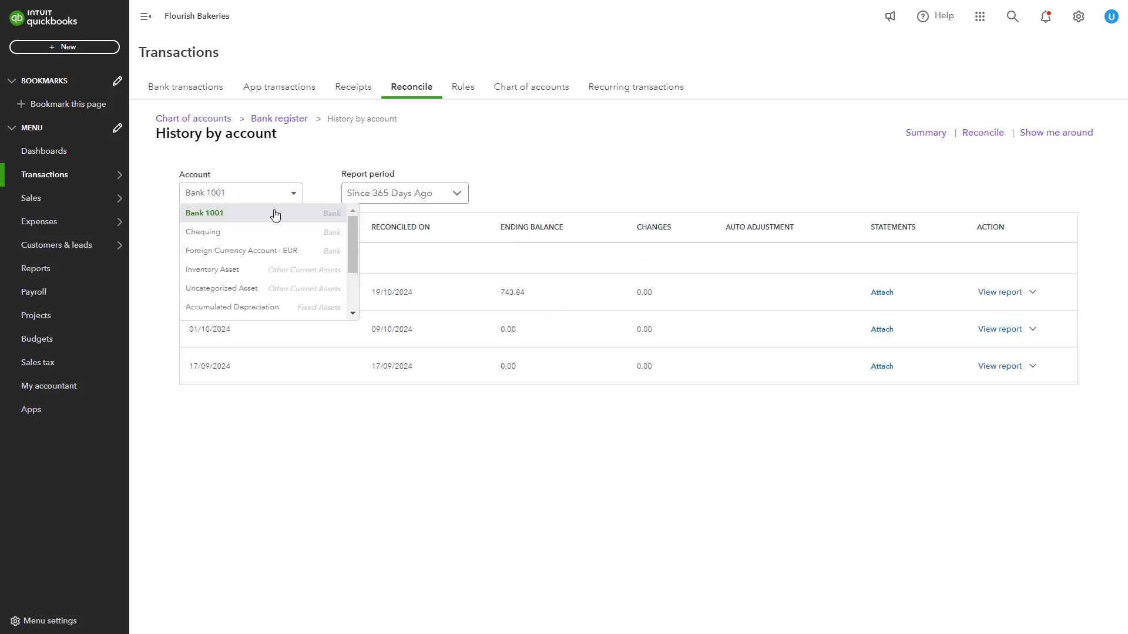
{"action": "left_click", "coordinate": [274, 213]}
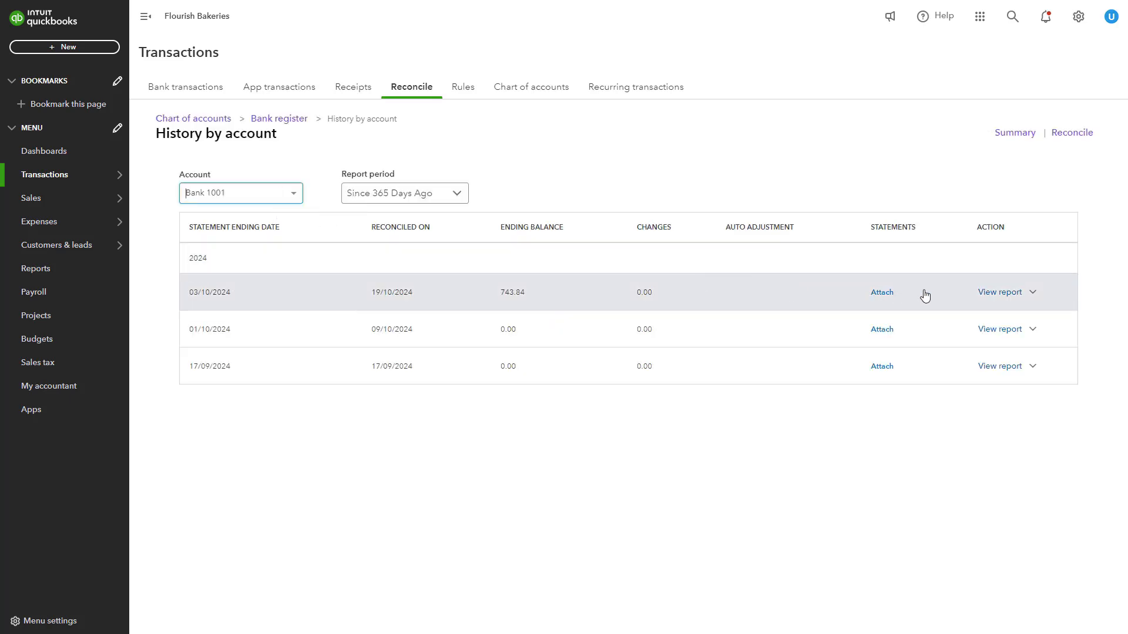
{"action": "left_click", "coordinate": [999, 293]}
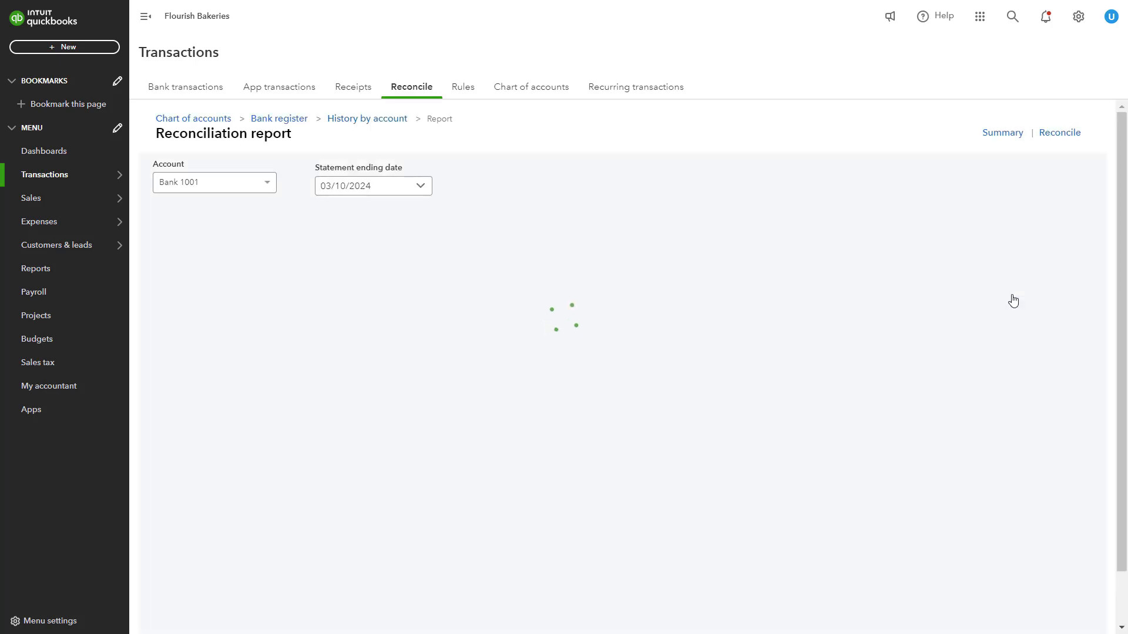
Step: Review the Bank 1001 reconciliation report's summary and cleared transactions, and send the report to print
{"action": "scroll", "coordinate": [910, 305], "scroll_direction": "down", "scroll_amount": 3}
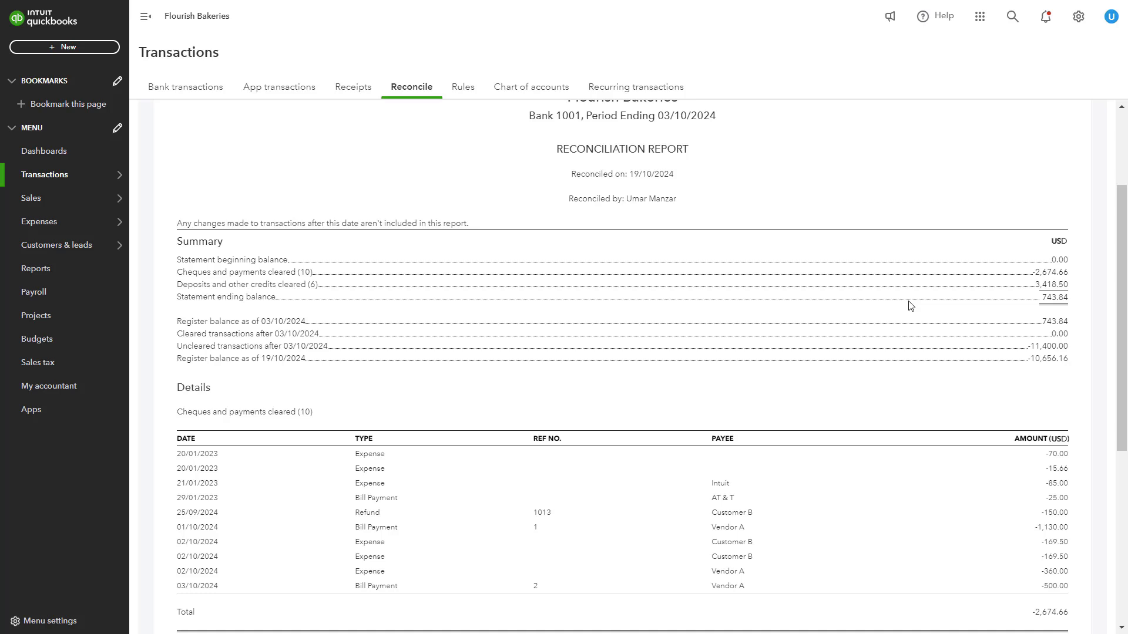
{"action": "scroll", "coordinate": [909, 305], "scroll_direction": "up", "scroll_amount": 3}
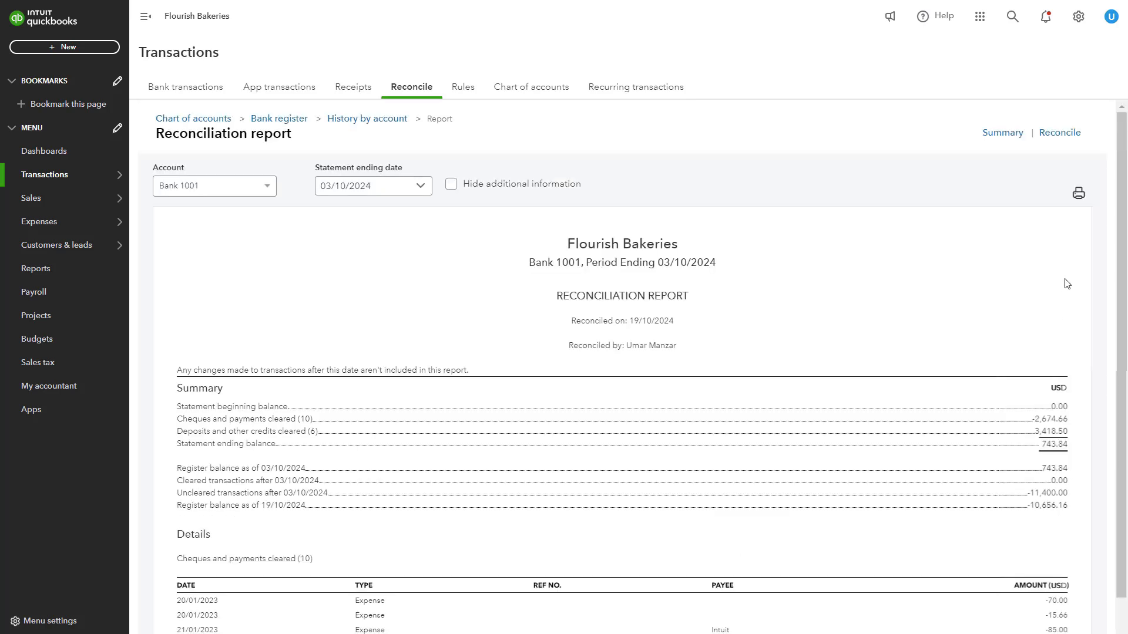
{"action": "left_click", "coordinate": [1078, 195]}
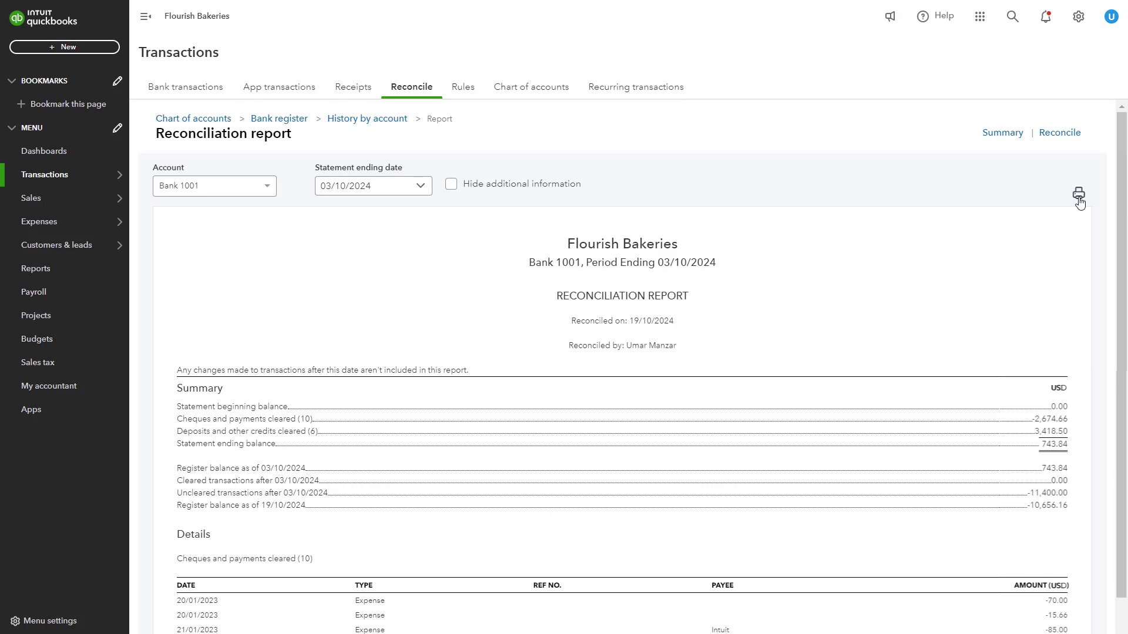